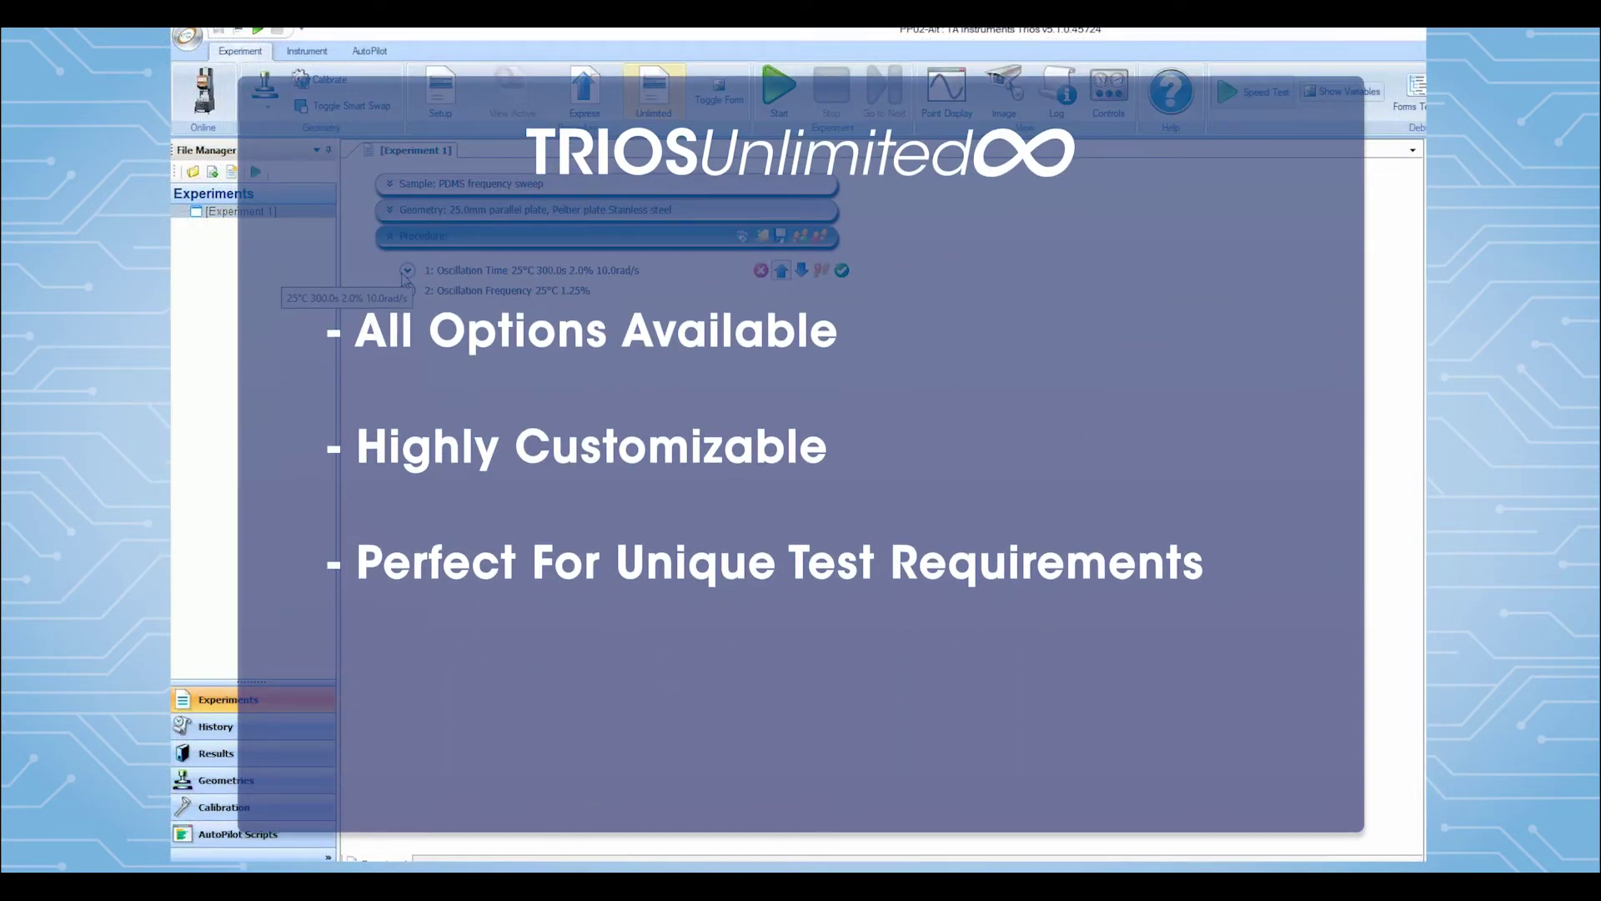
Expand and collapse steps 1 and 2 to review their full settings
left_click(406, 271)
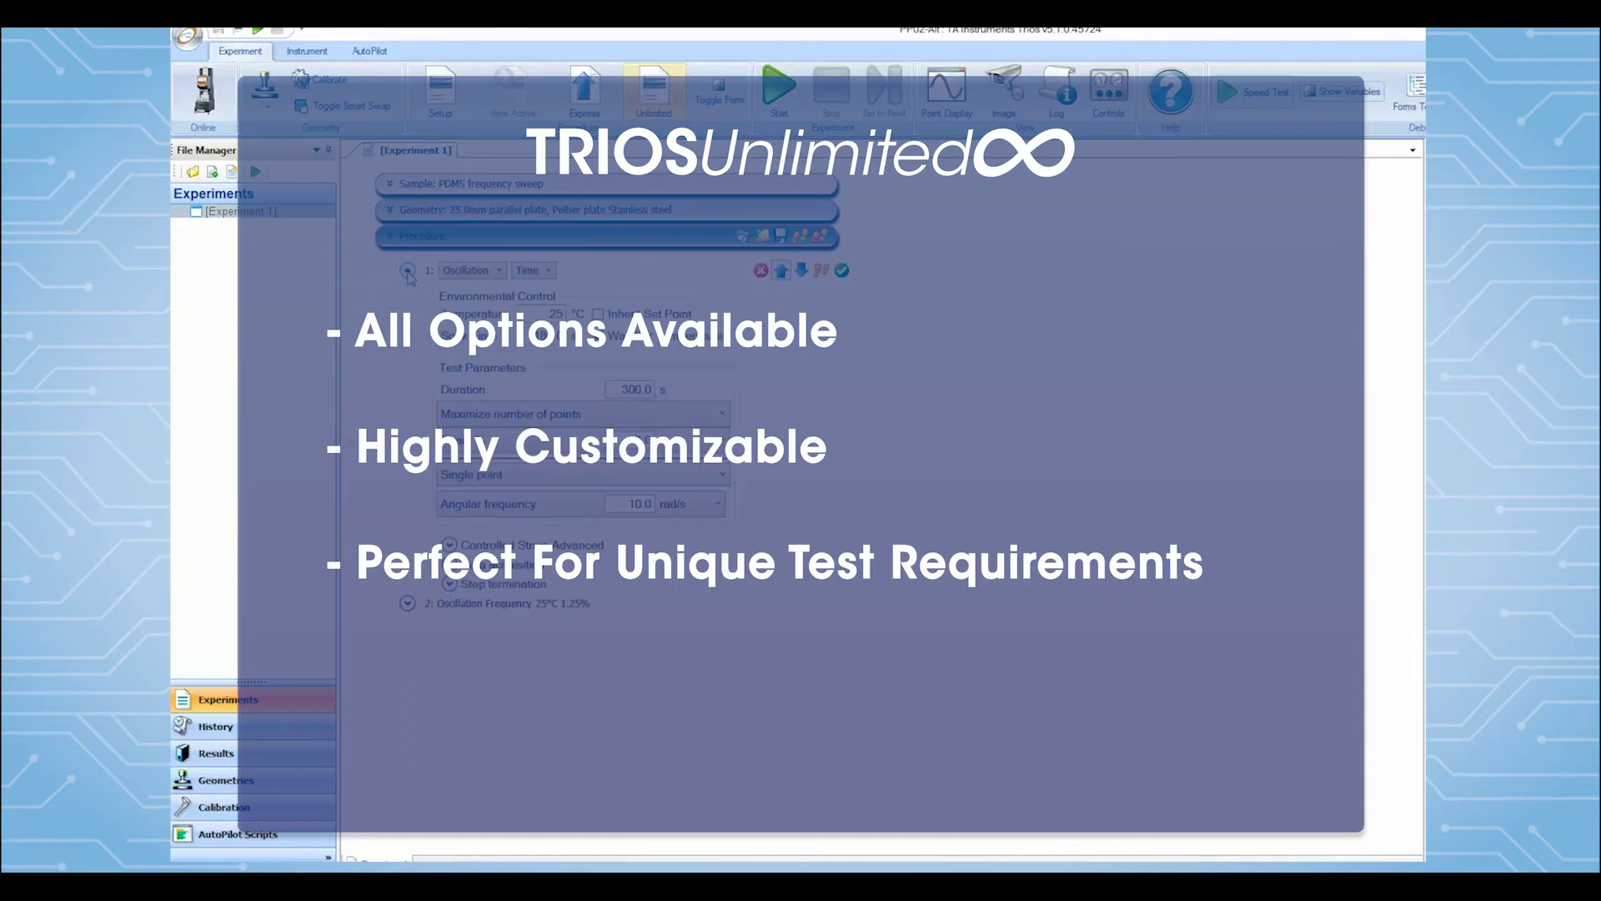
left_click(406, 272)
left_click(407, 291)
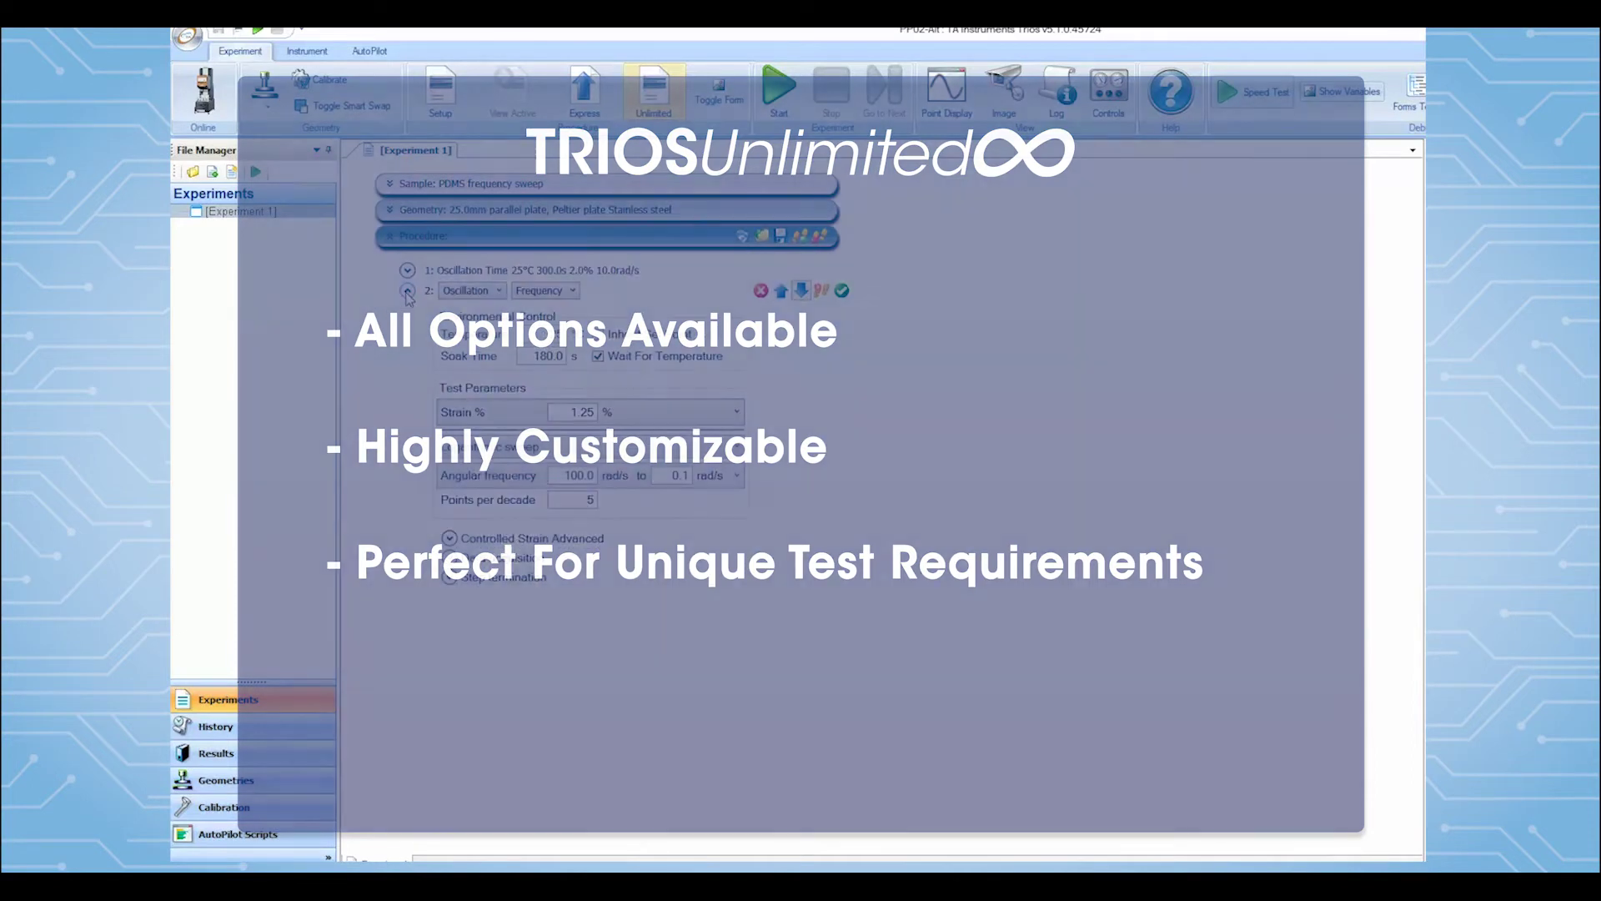
left_click(408, 291)
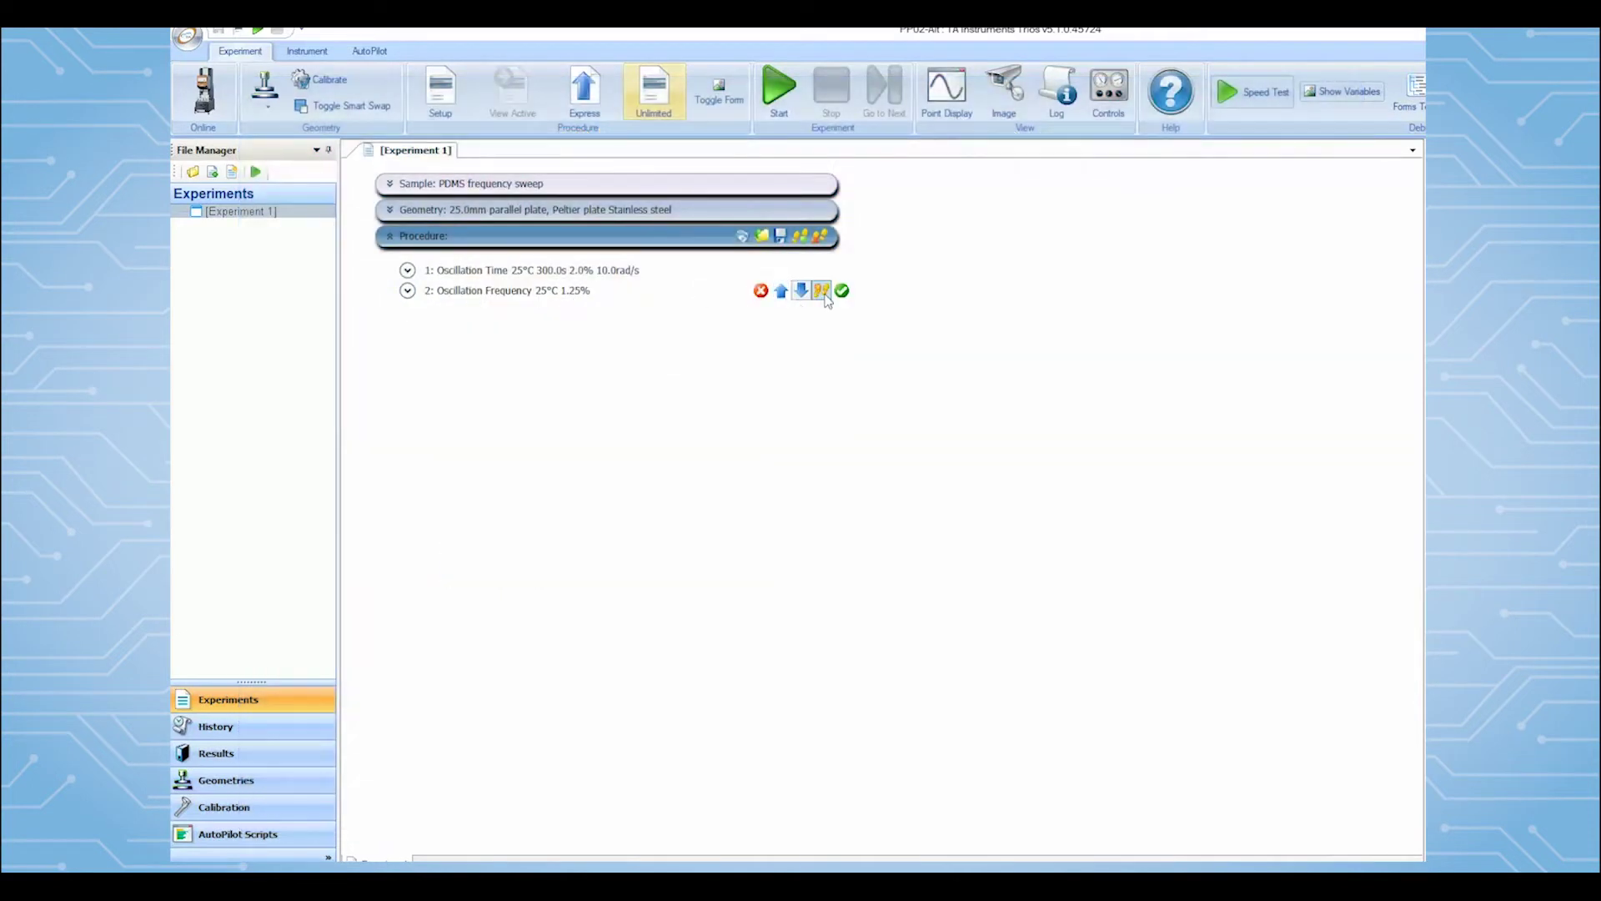
left_click(825, 295)
left_click(549, 311)
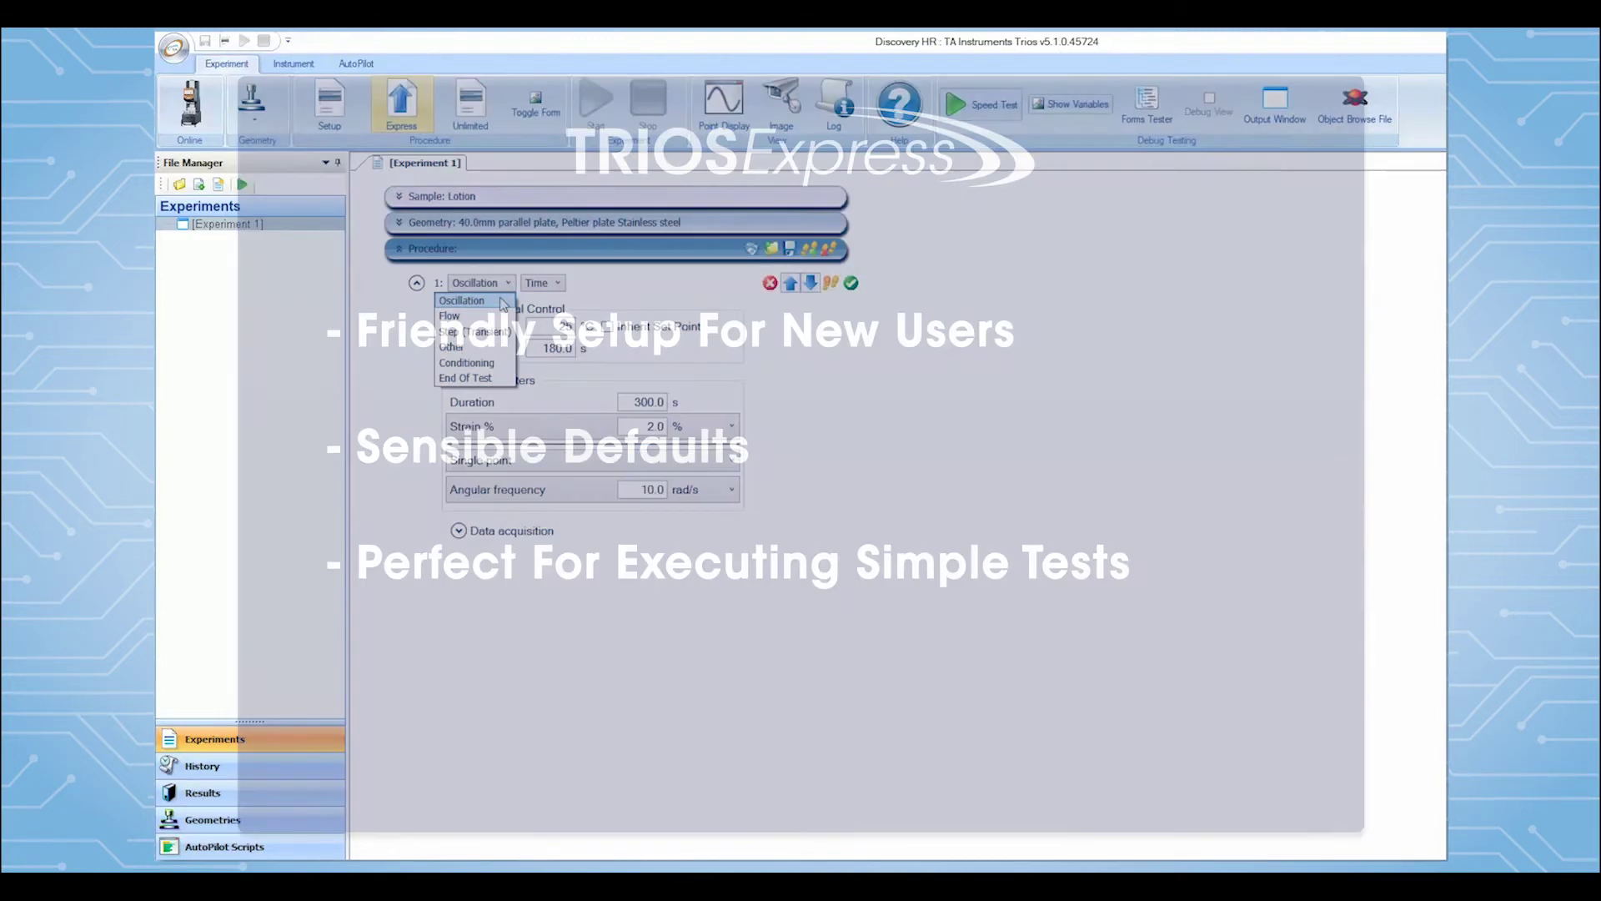
Change step 1 from Oscillation Time to an Oscillation Frequency sweep
left_click(504, 302)
left_click(558, 285)
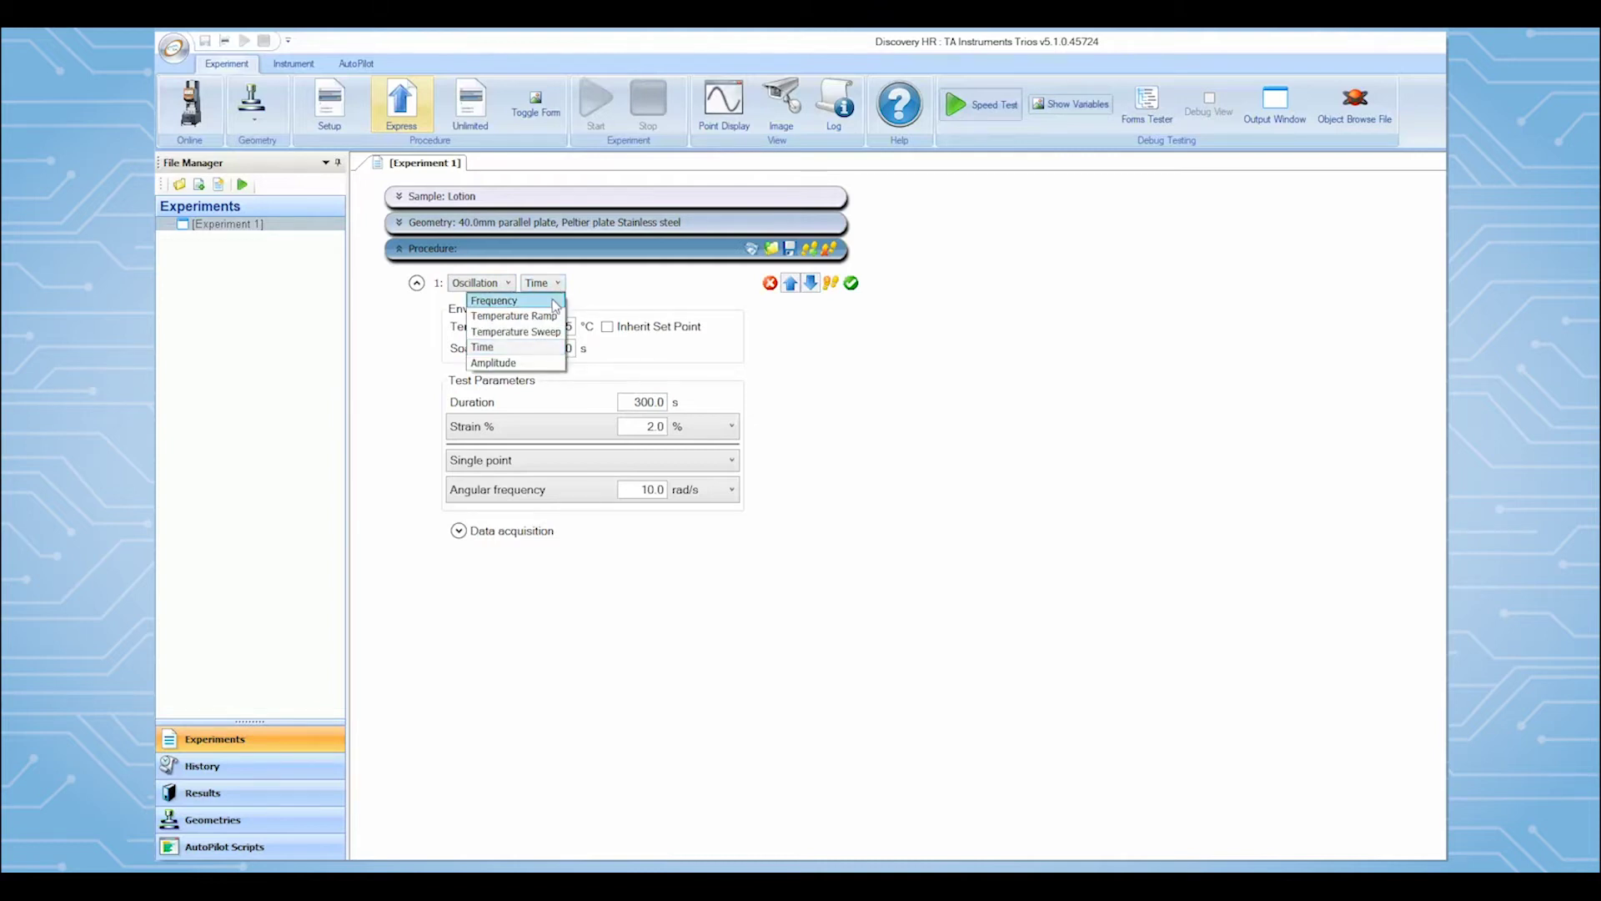
left_click(555, 302)
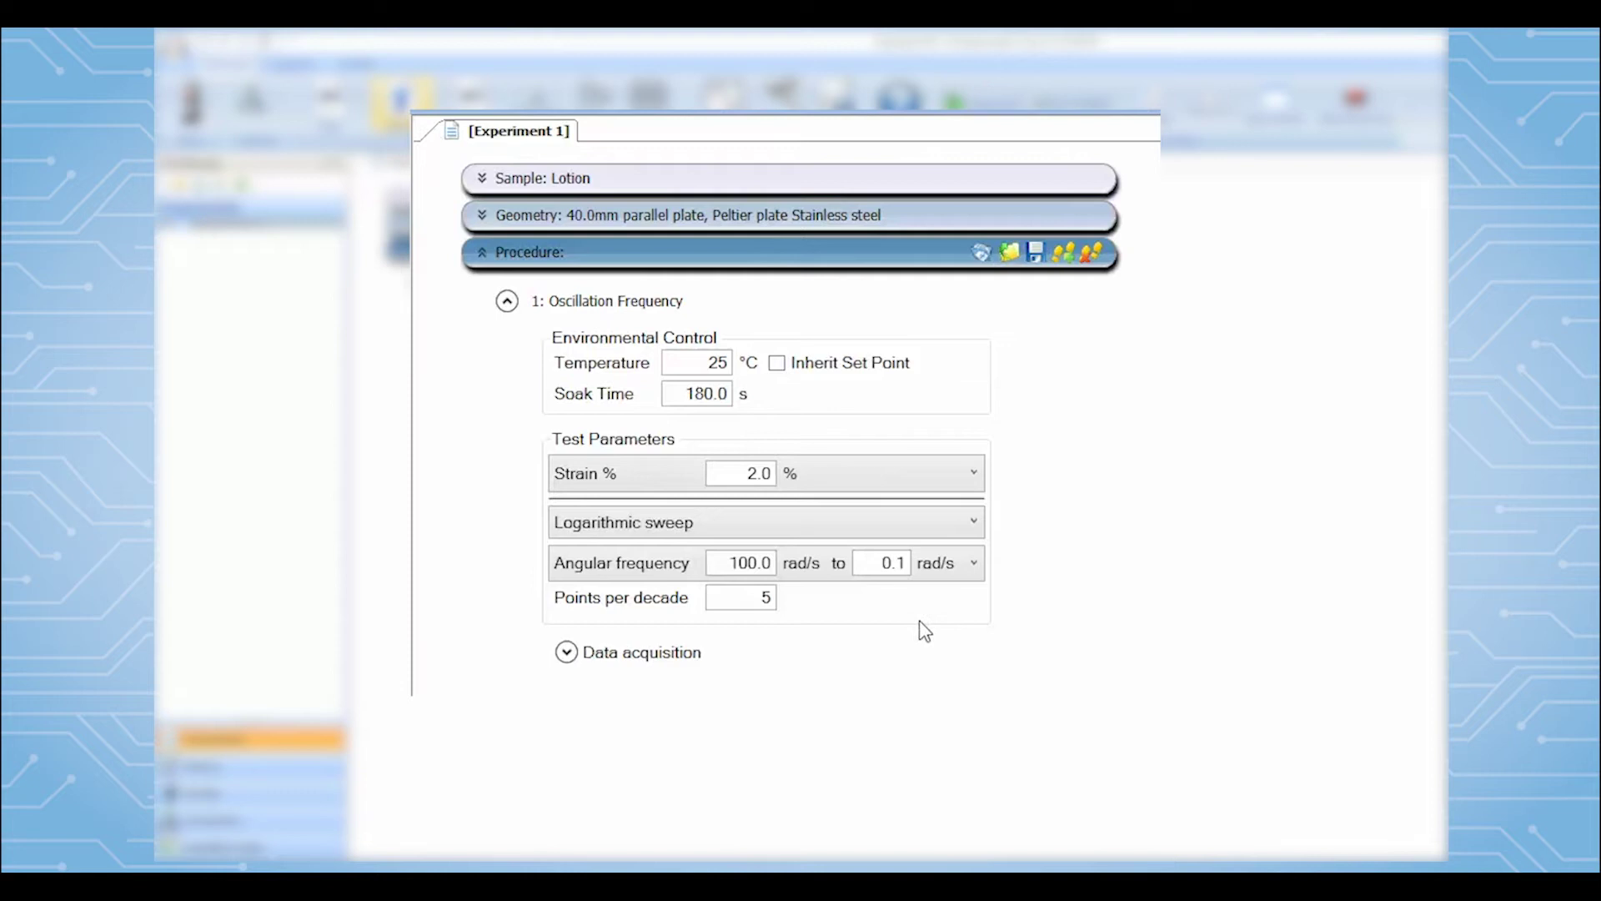
Select step 1's Environmental Control temperature value to replace it with 30
double_click(699, 362)
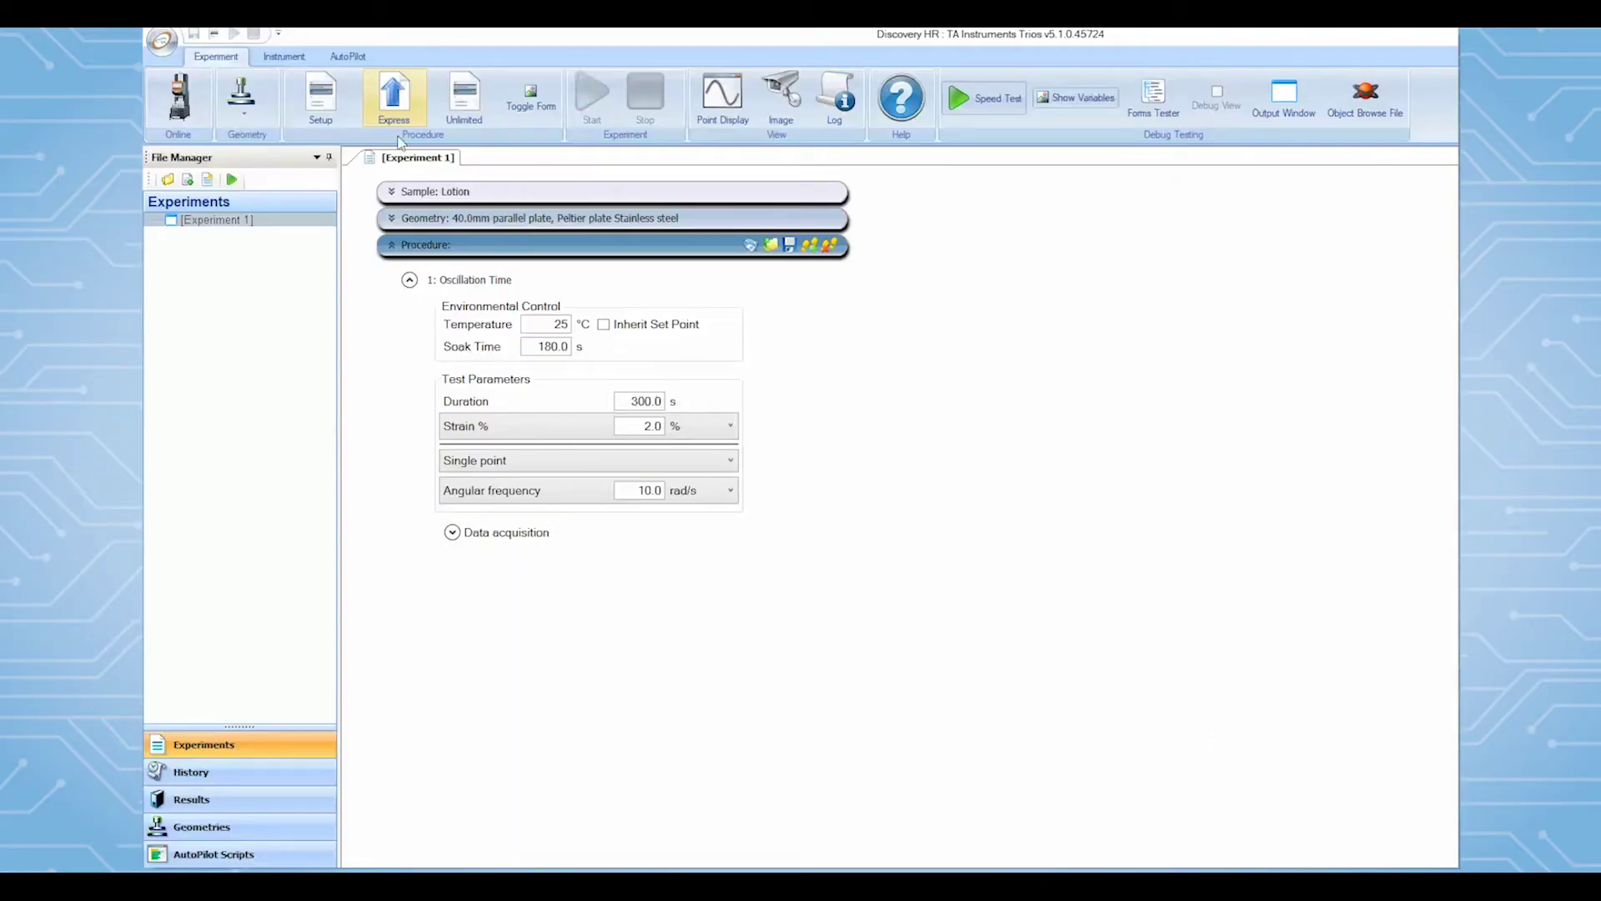
In Express mode, make step 1 an Oscillation Frequency sweep again
left_click(389, 102)
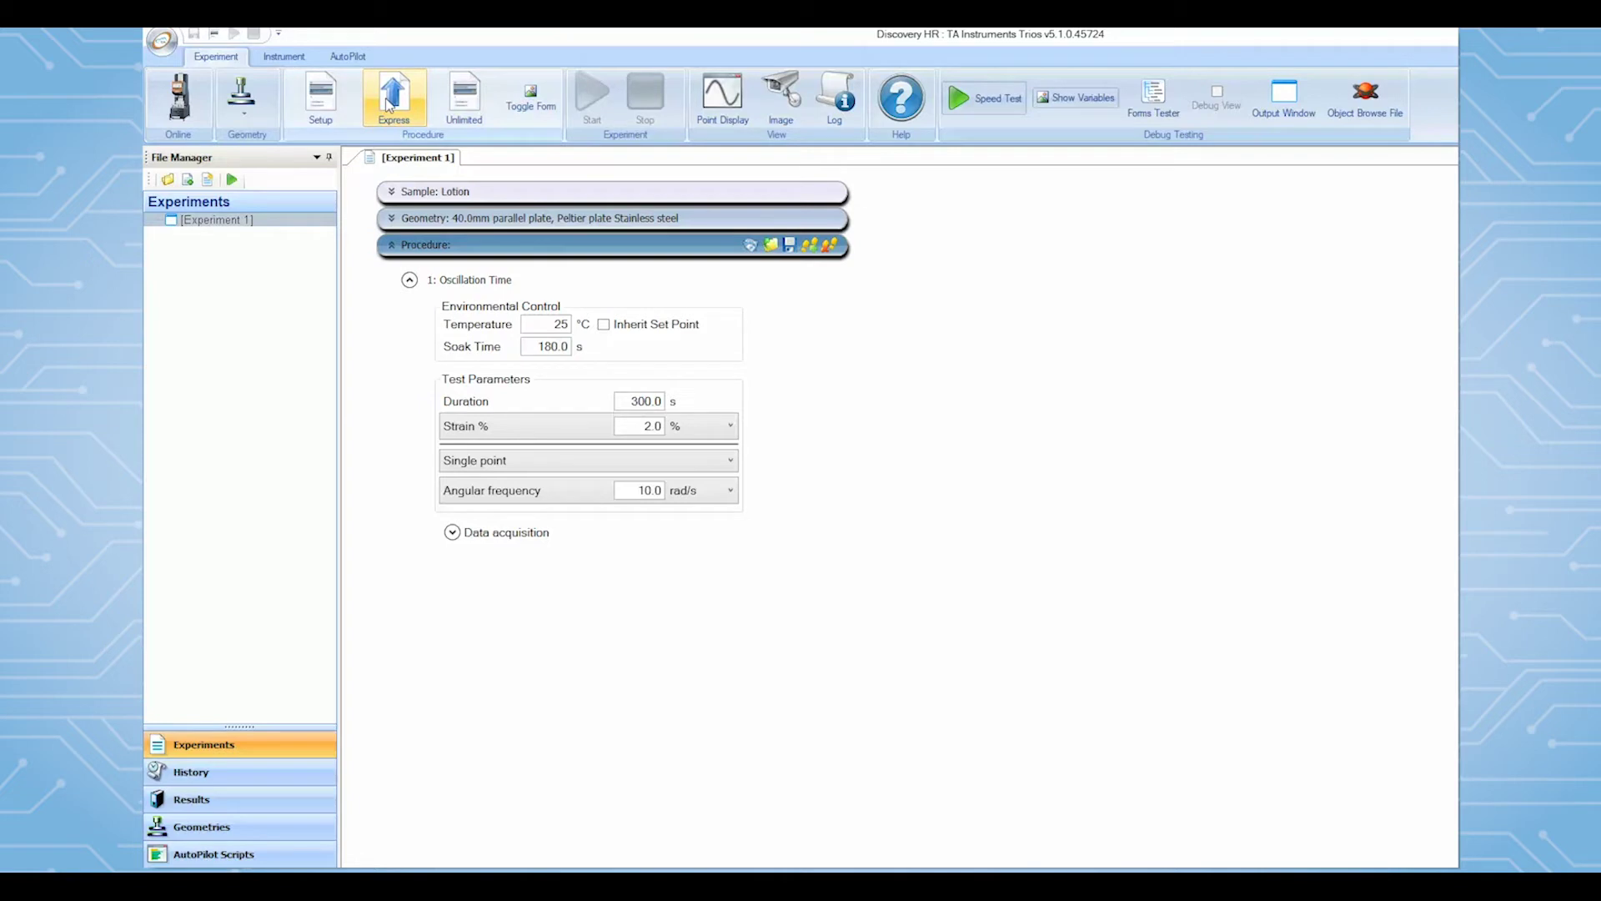
mouse_move(417, 290)
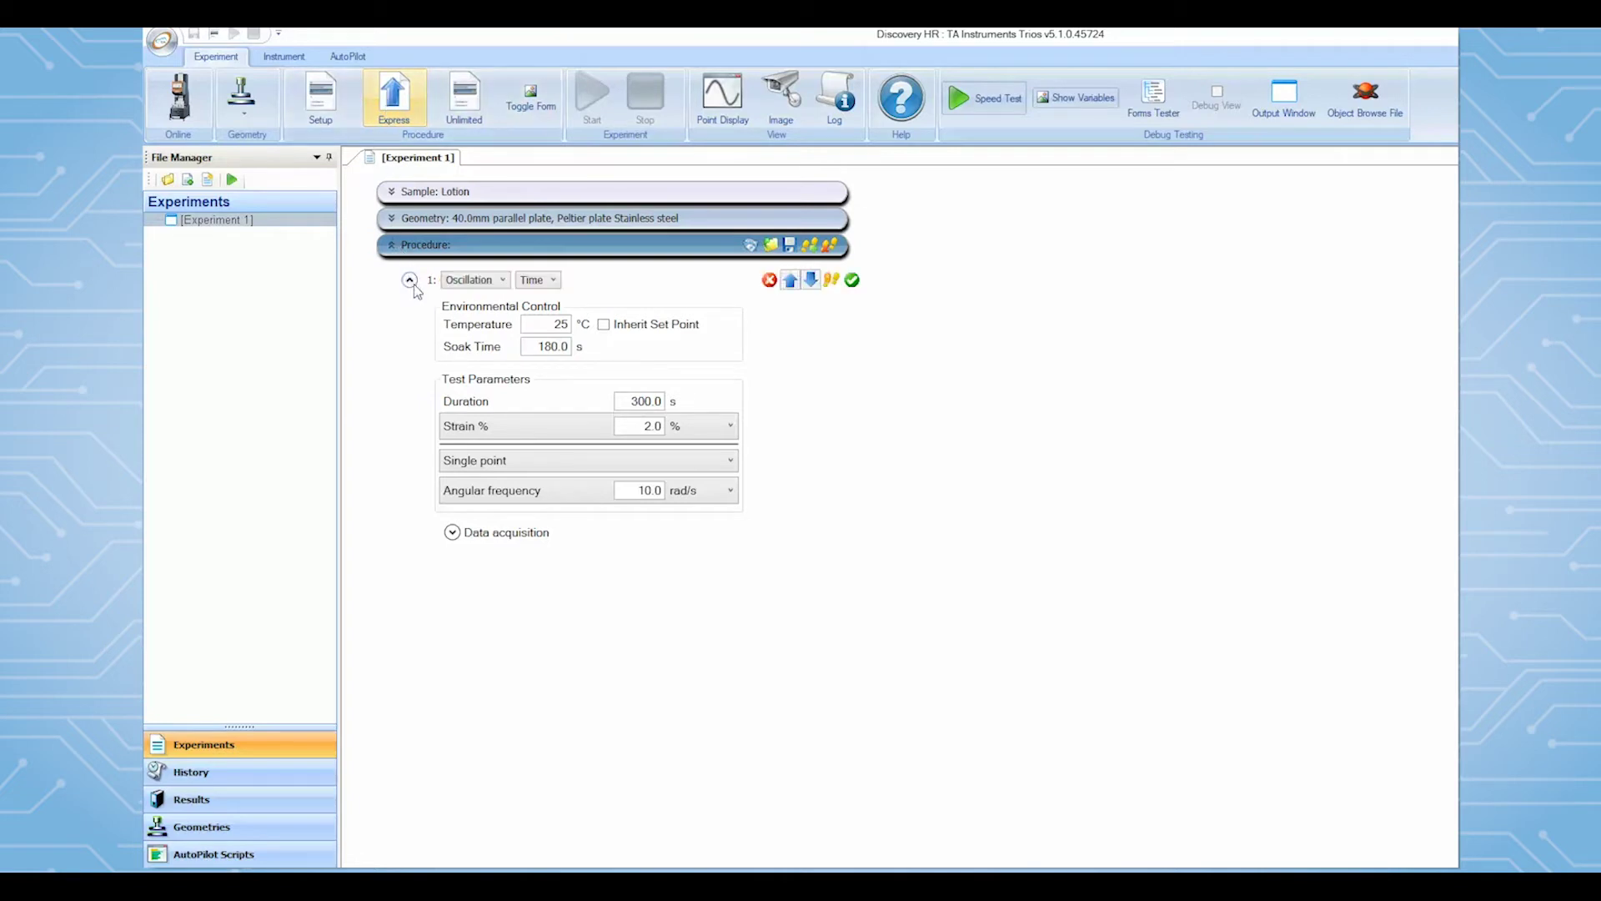
left_click(504, 281)
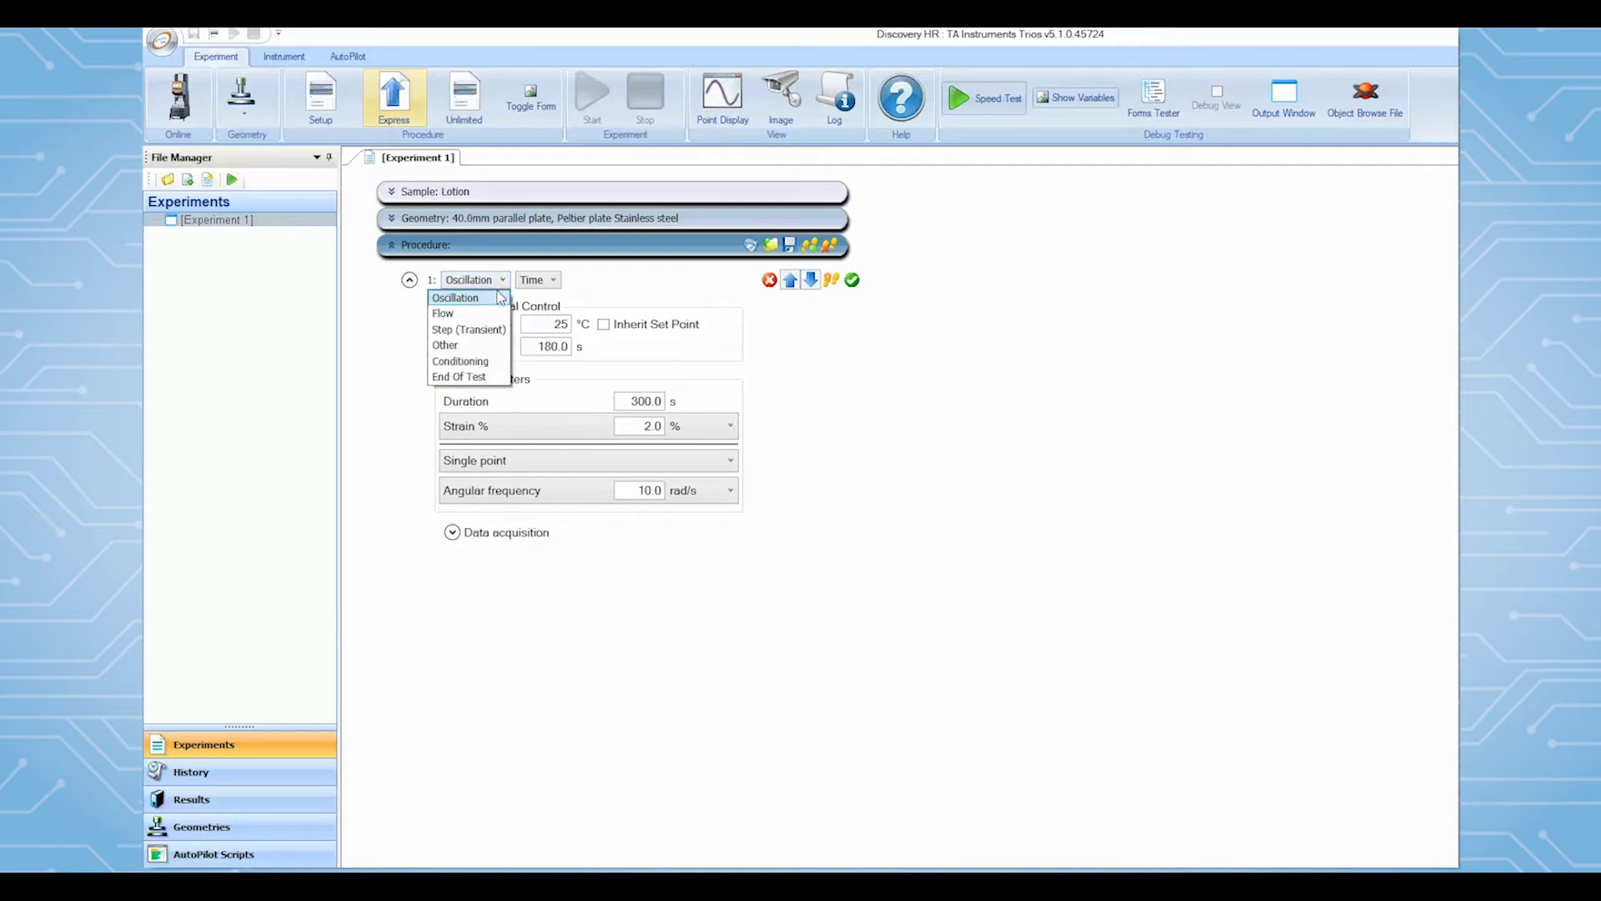
left_click(497, 299)
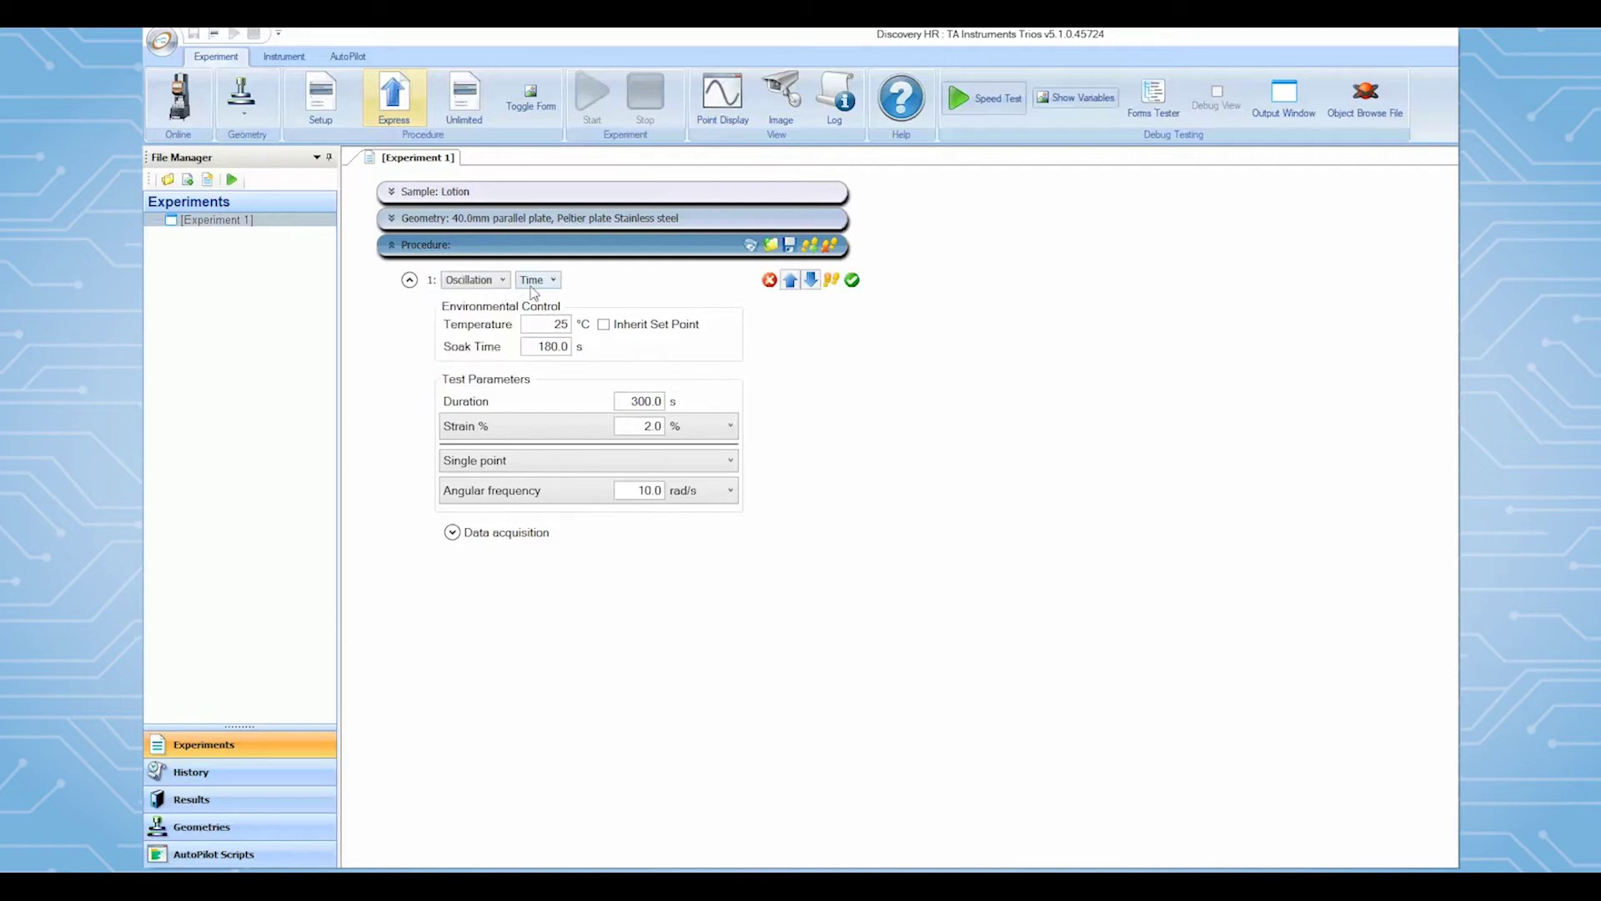
left_click(554, 283)
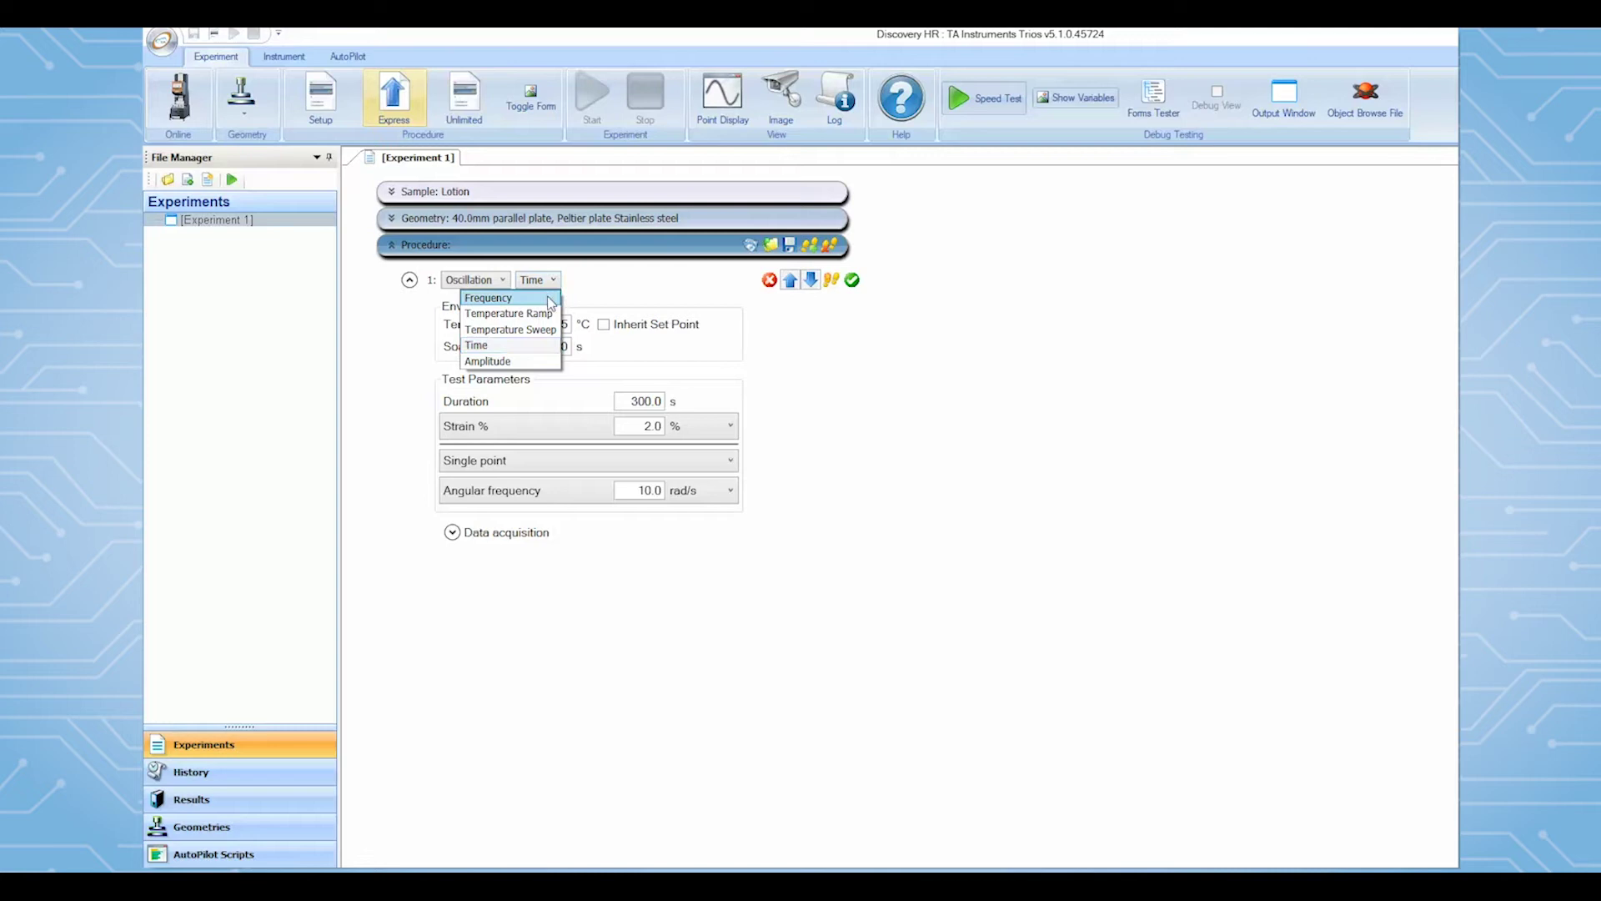
left_click(550, 300)
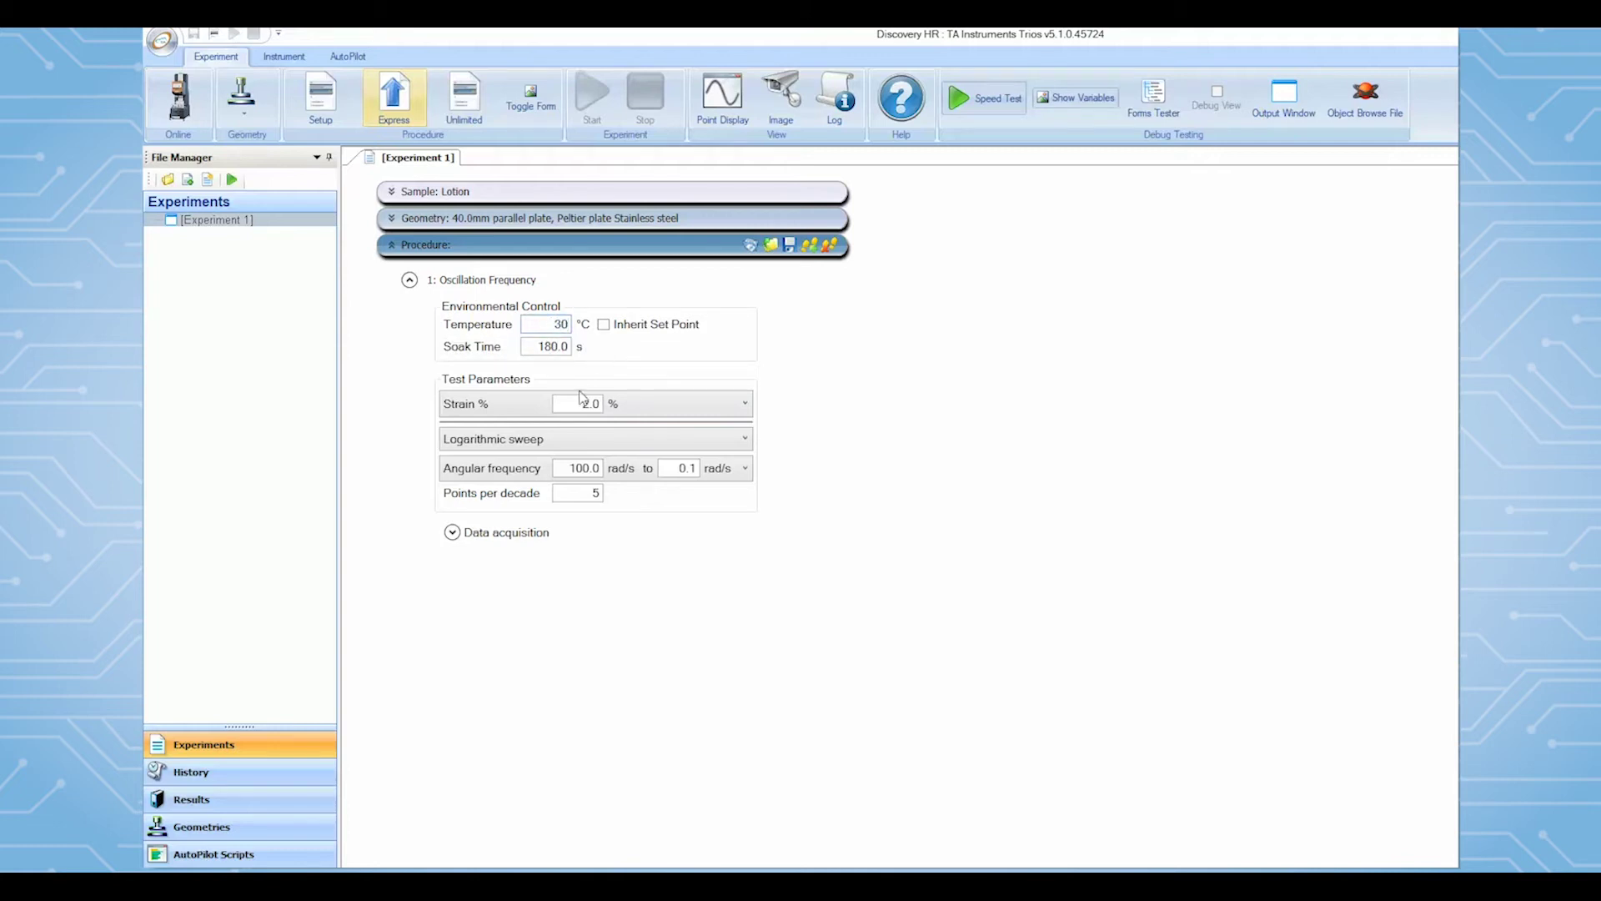
Set strain to 0.5% and angular frequency from 200.0 down to 0.1 rad/s
left_click(578, 406)
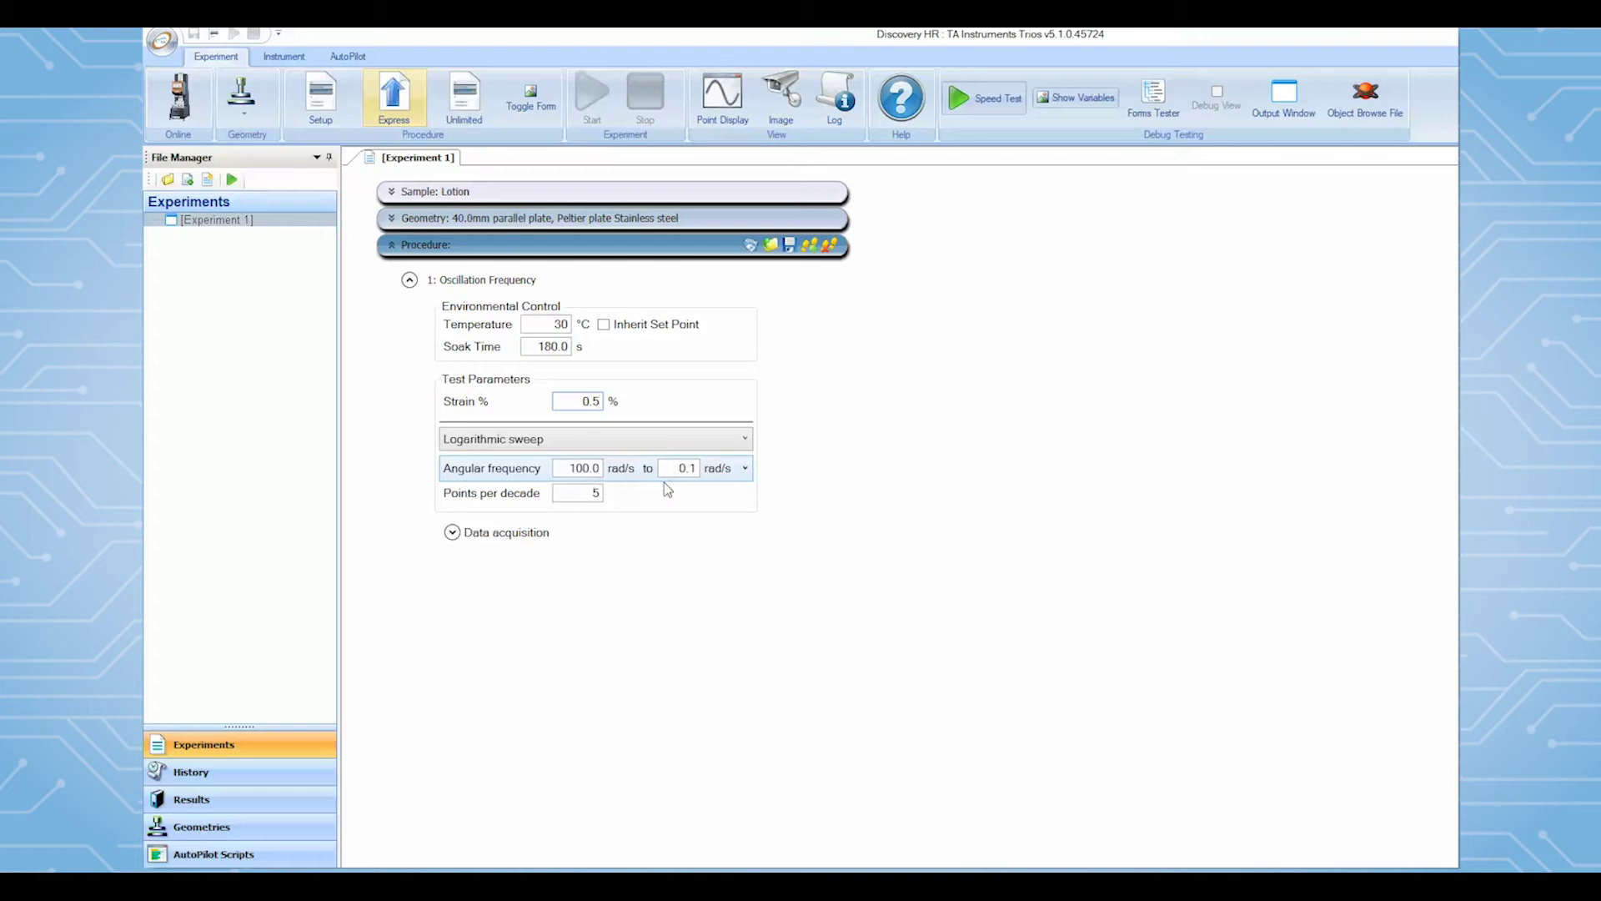
left_click(580, 469)
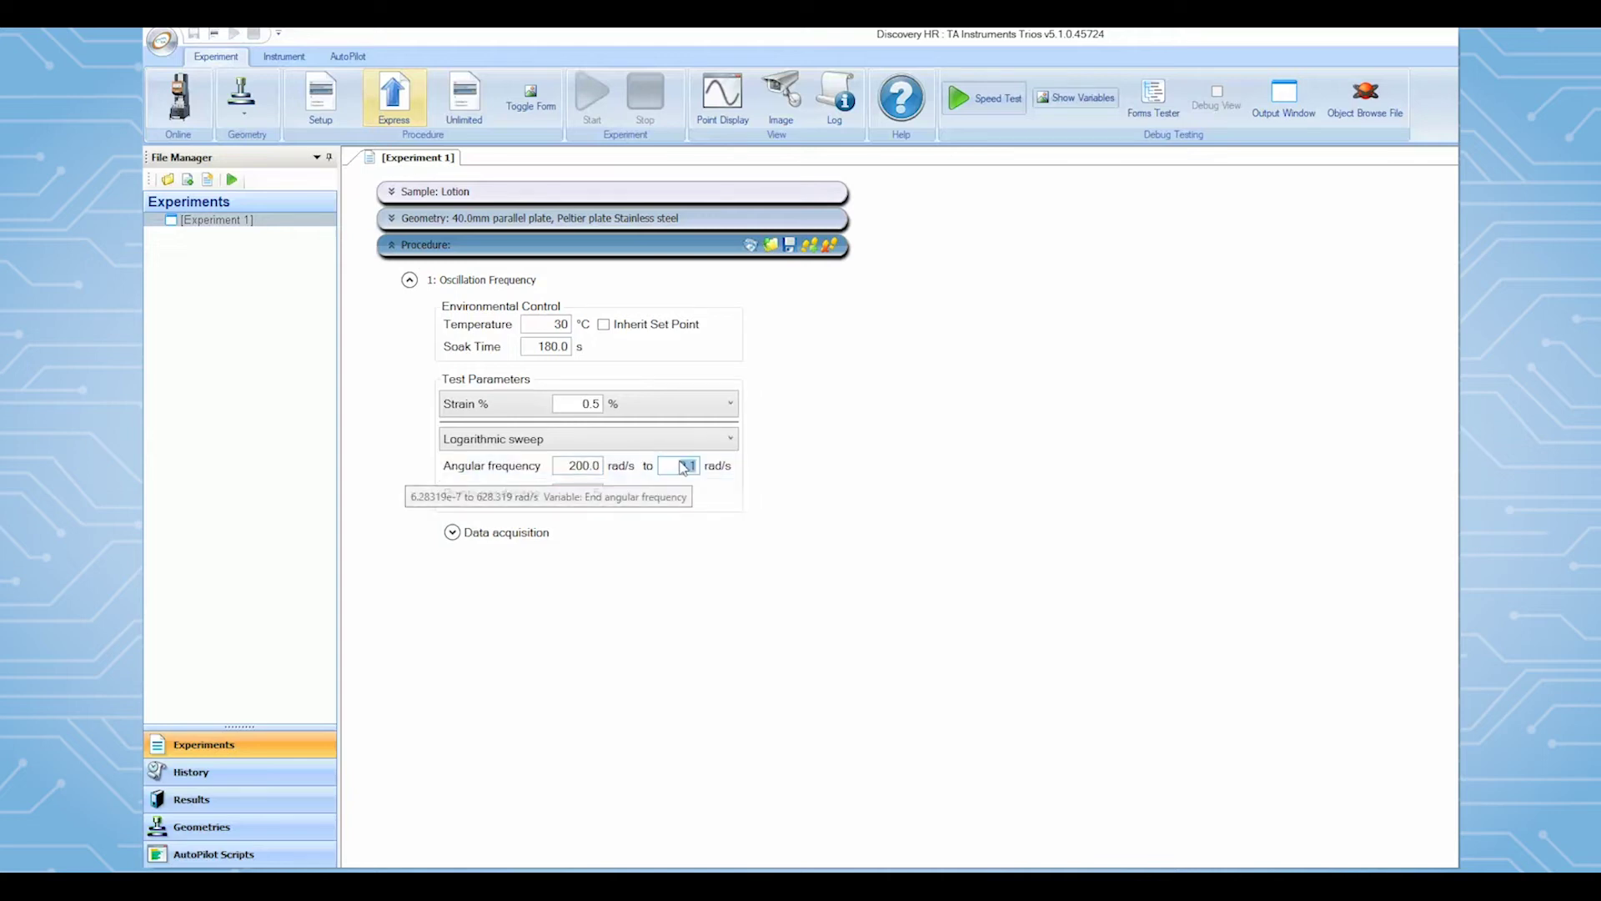
left_click(680, 469)
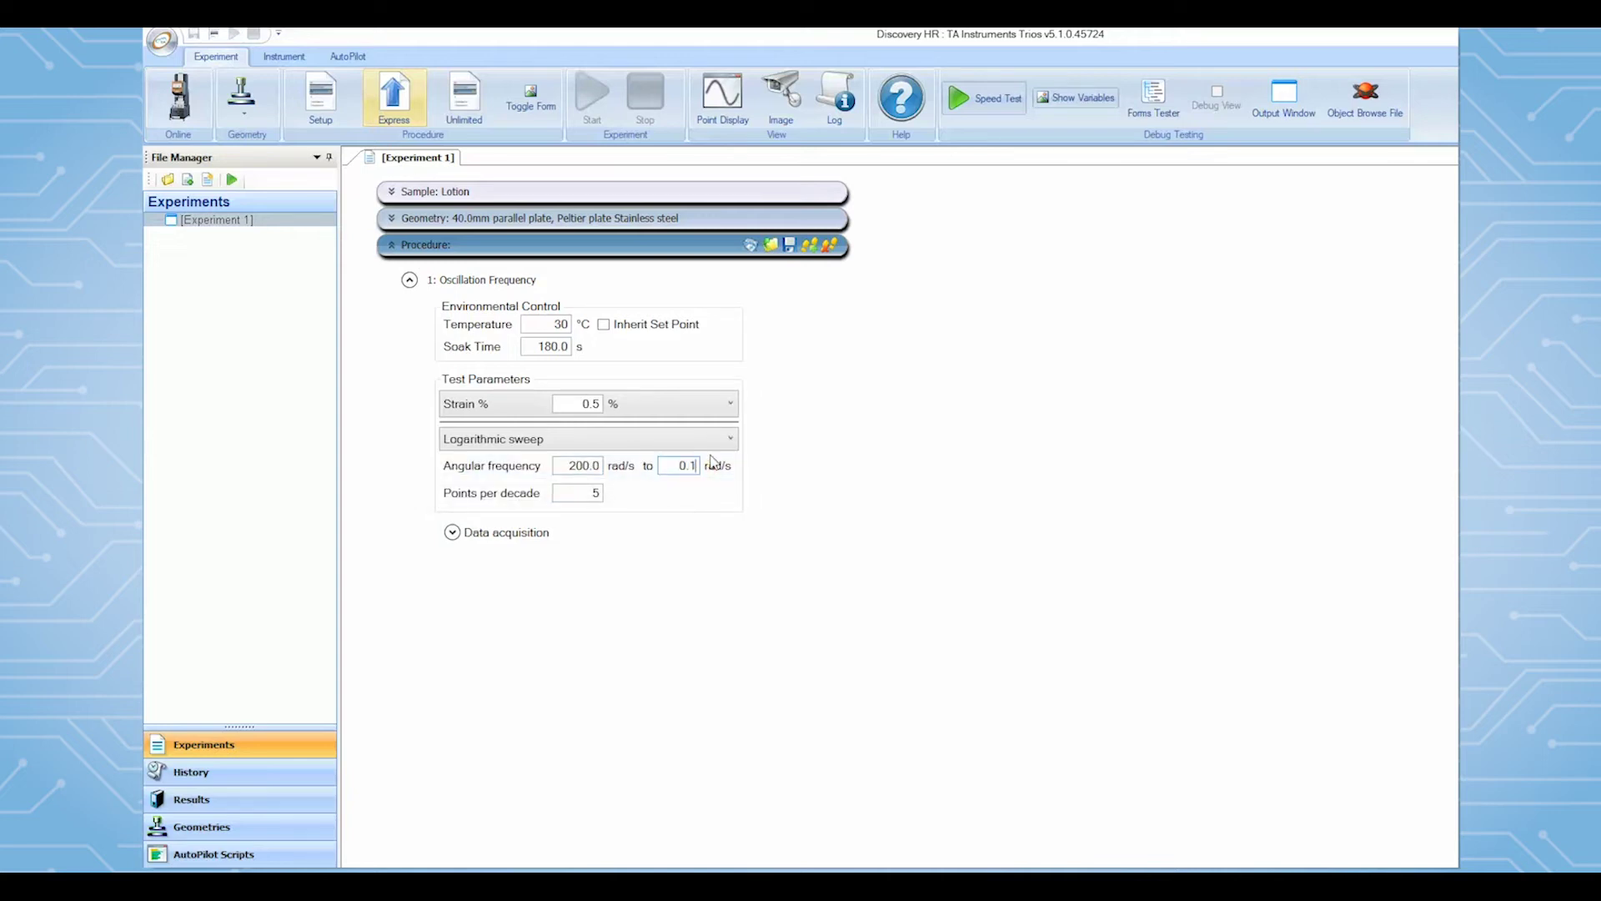
left_click(747, 582)
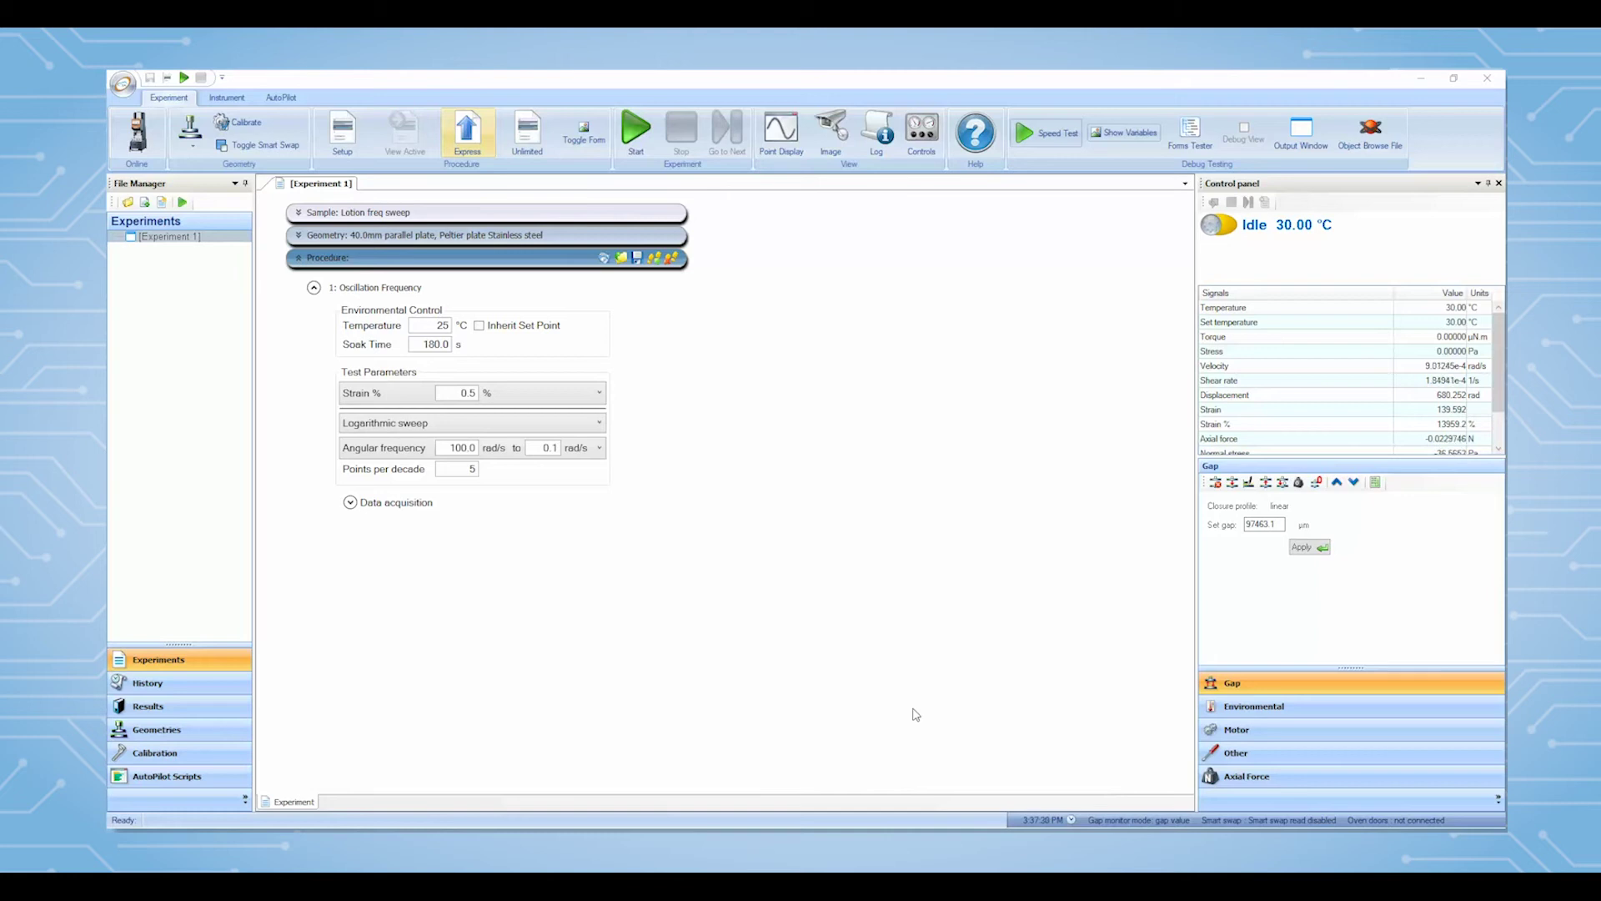
Make step 1 a Flow Sweep with a starting shear rate of 0.1 1/s
left_click(383, 288)
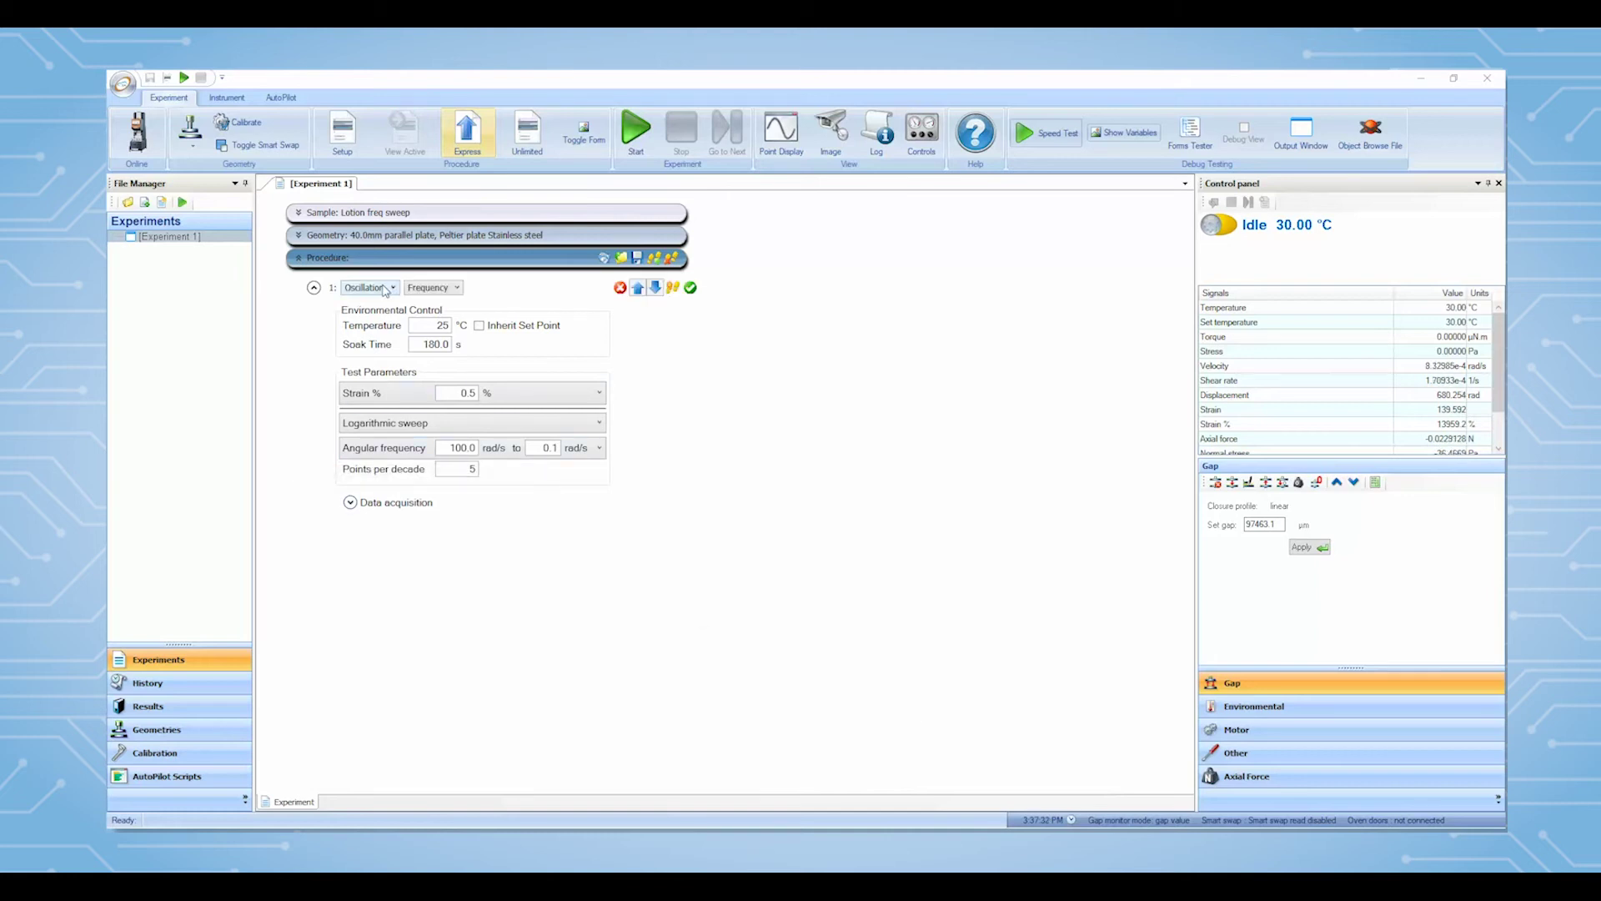
left_click(384, 287)
left_click(364, 317)
left_click(434, 288)
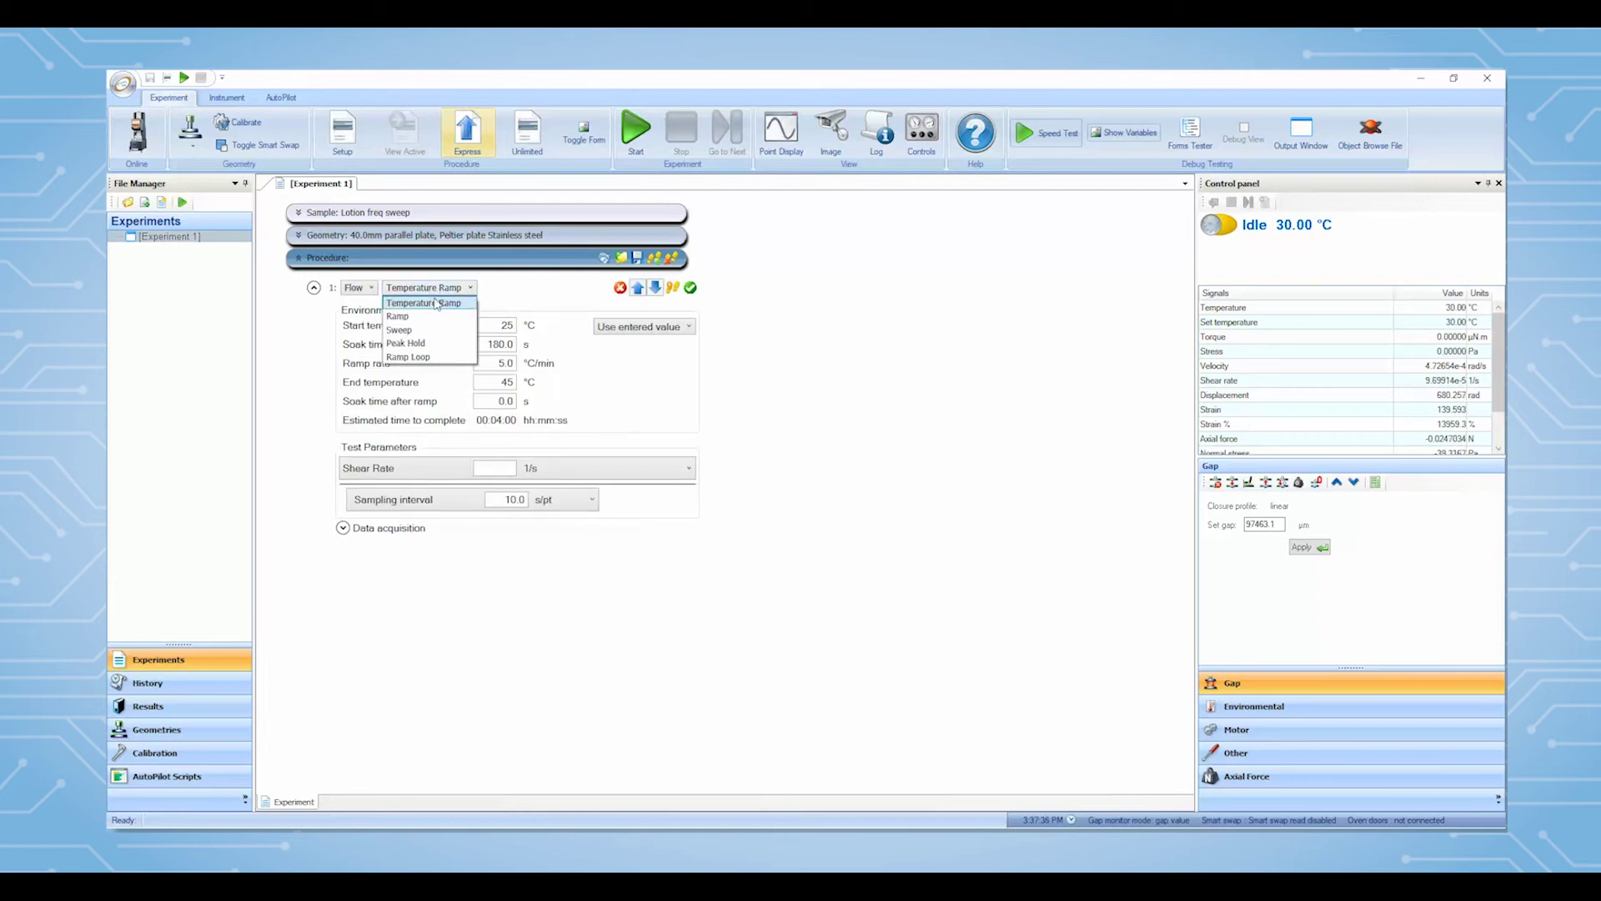
left_click(416, 330)
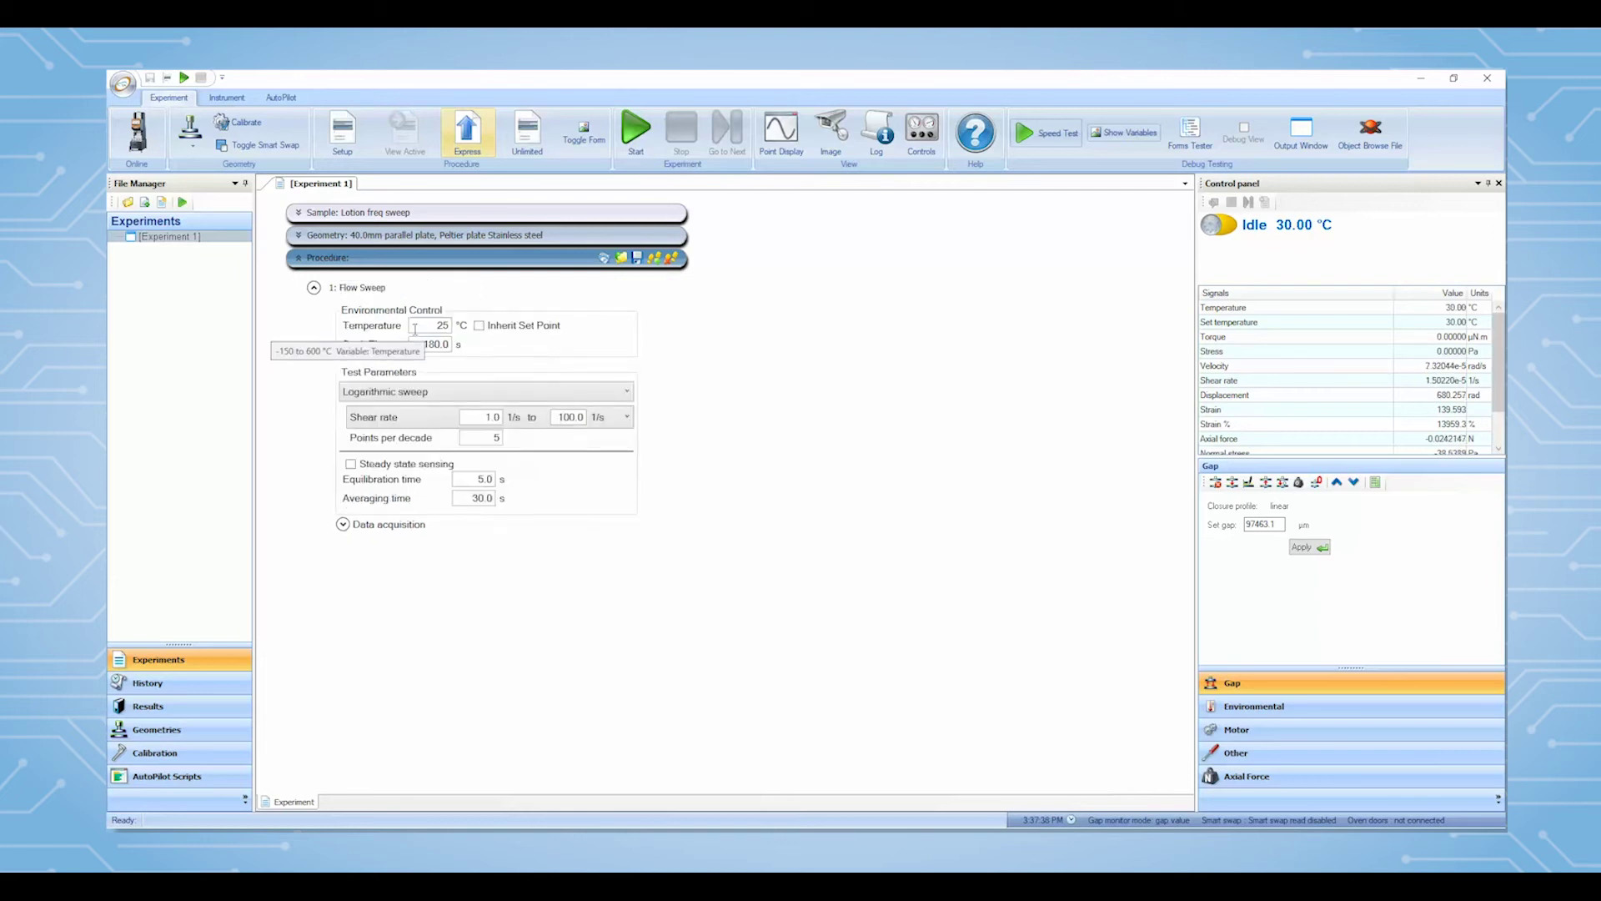
left_click(418, 324)
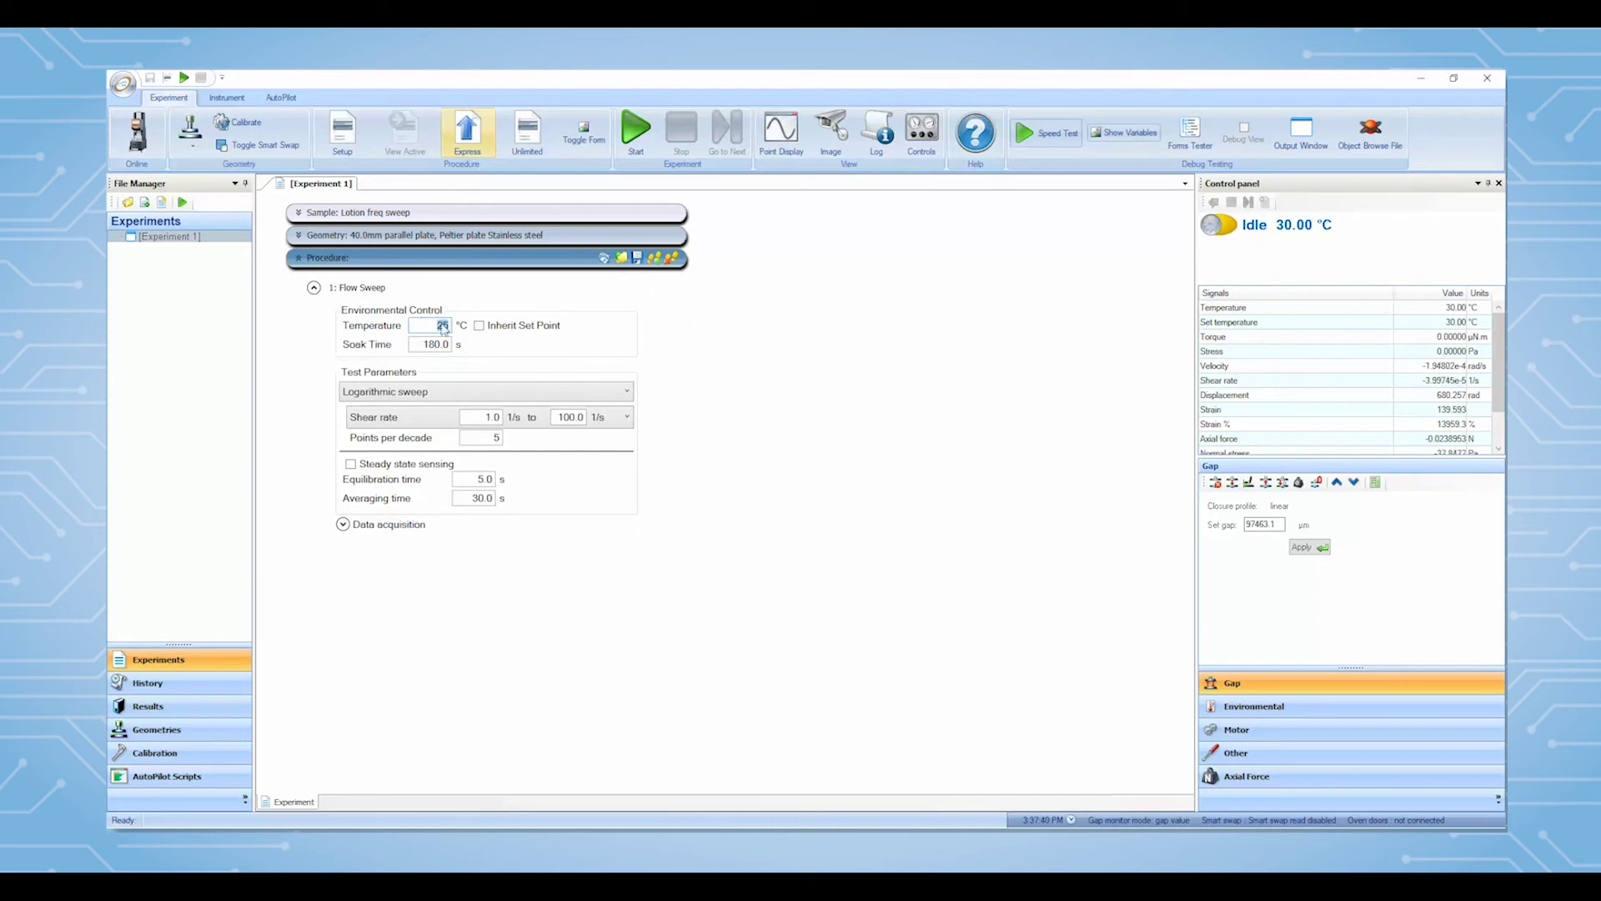
left_click(484, 416)
type("0")
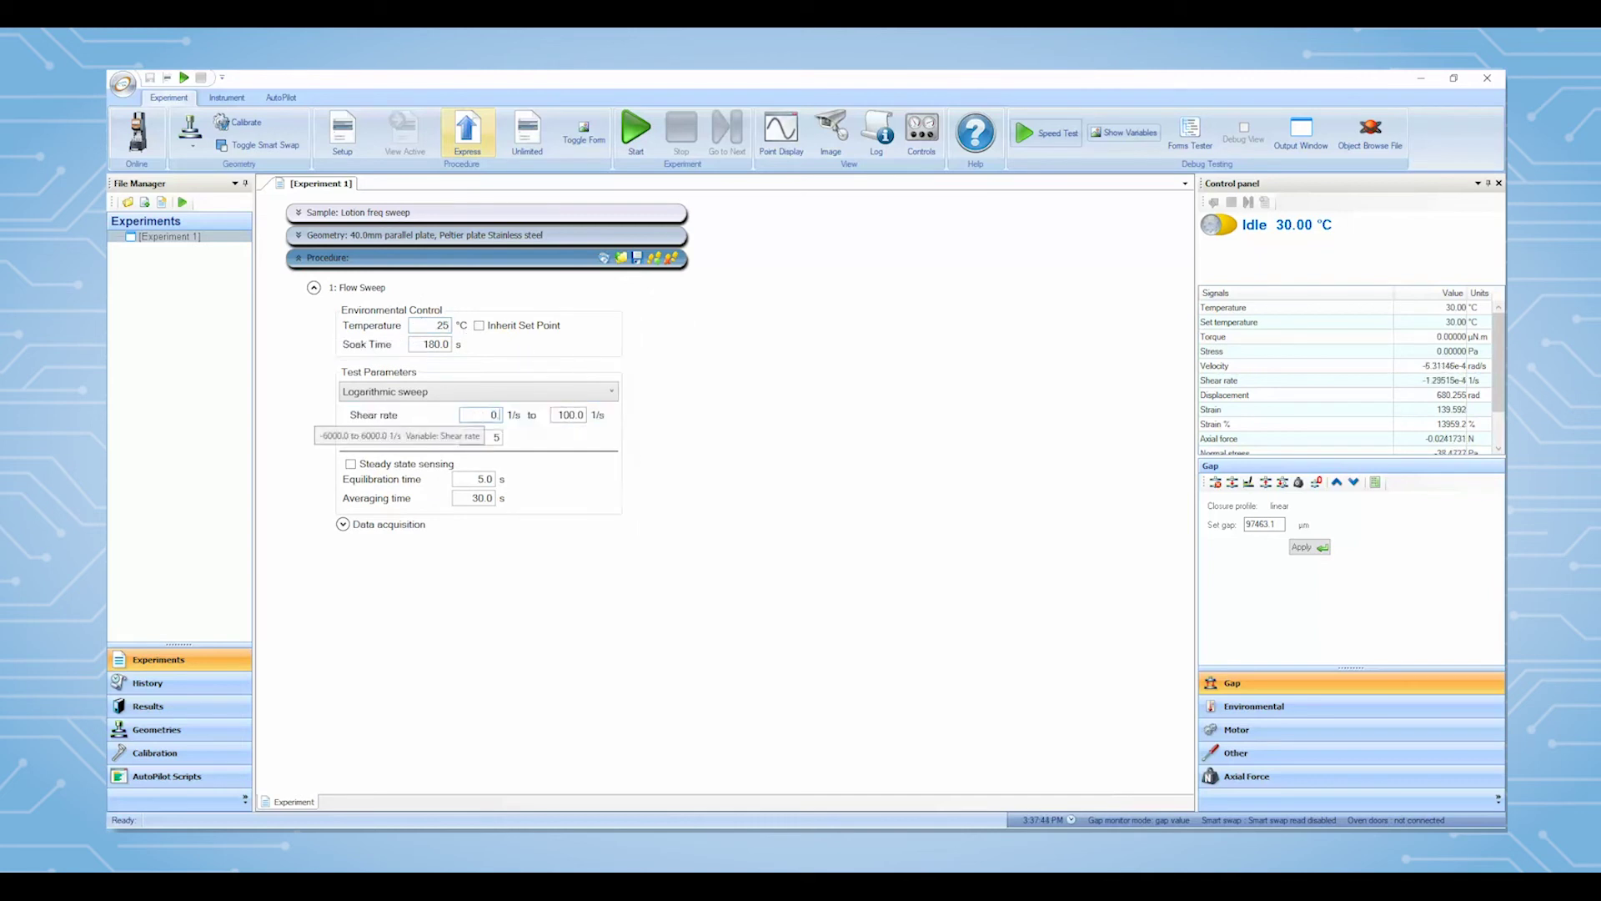
type(".1")
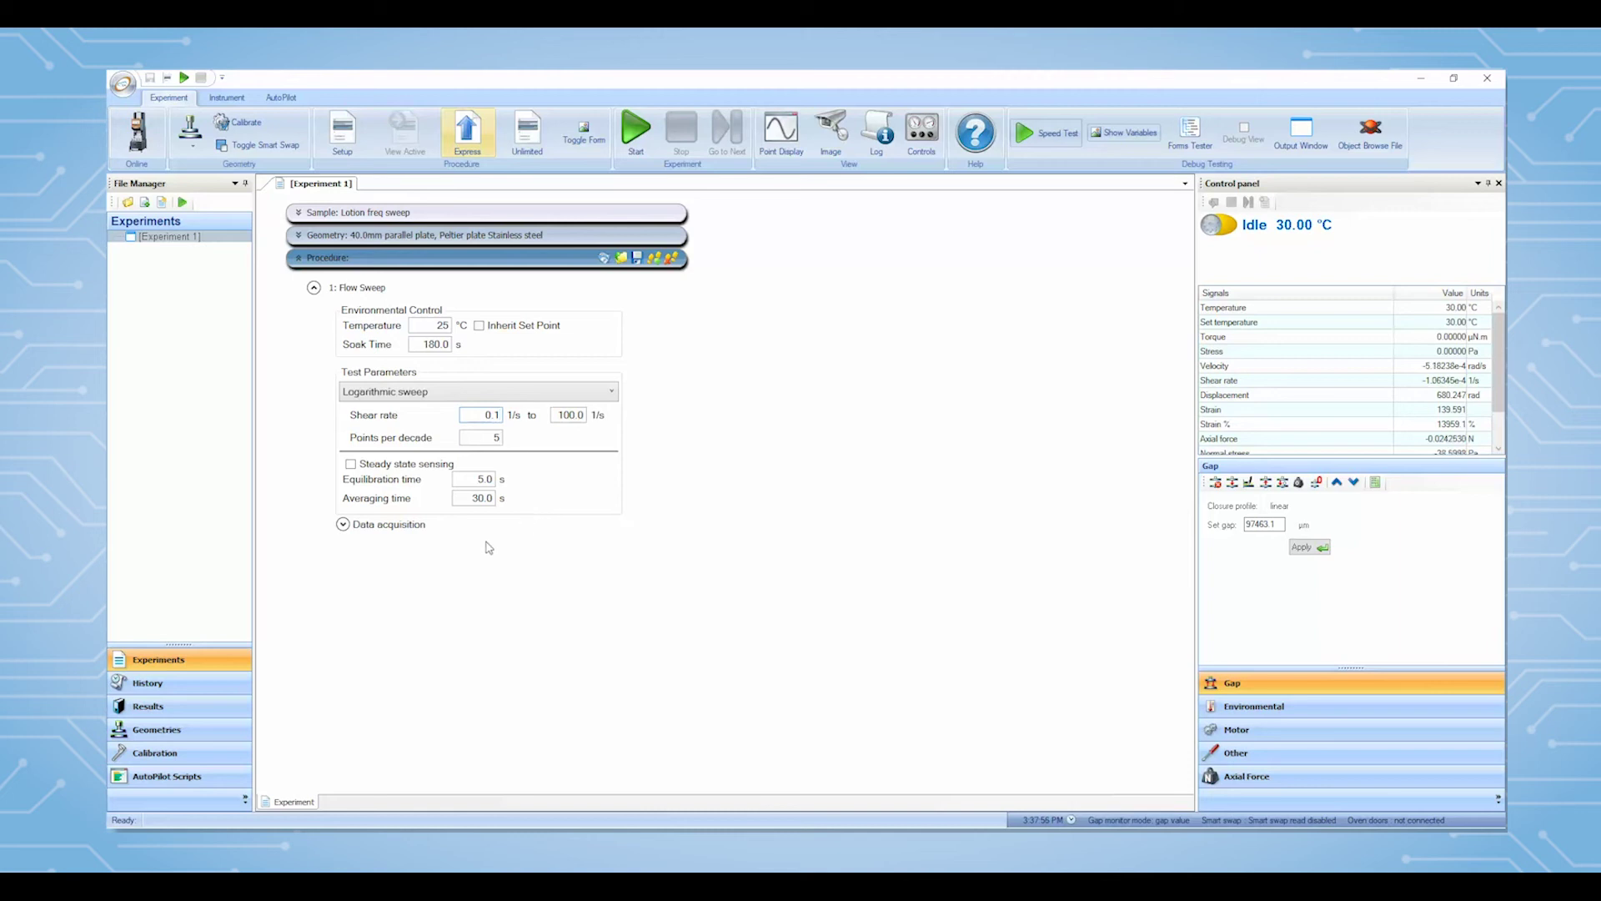
Enable Steady state sensing under the flow sweep's Test Parameters
left_click(350, 465)
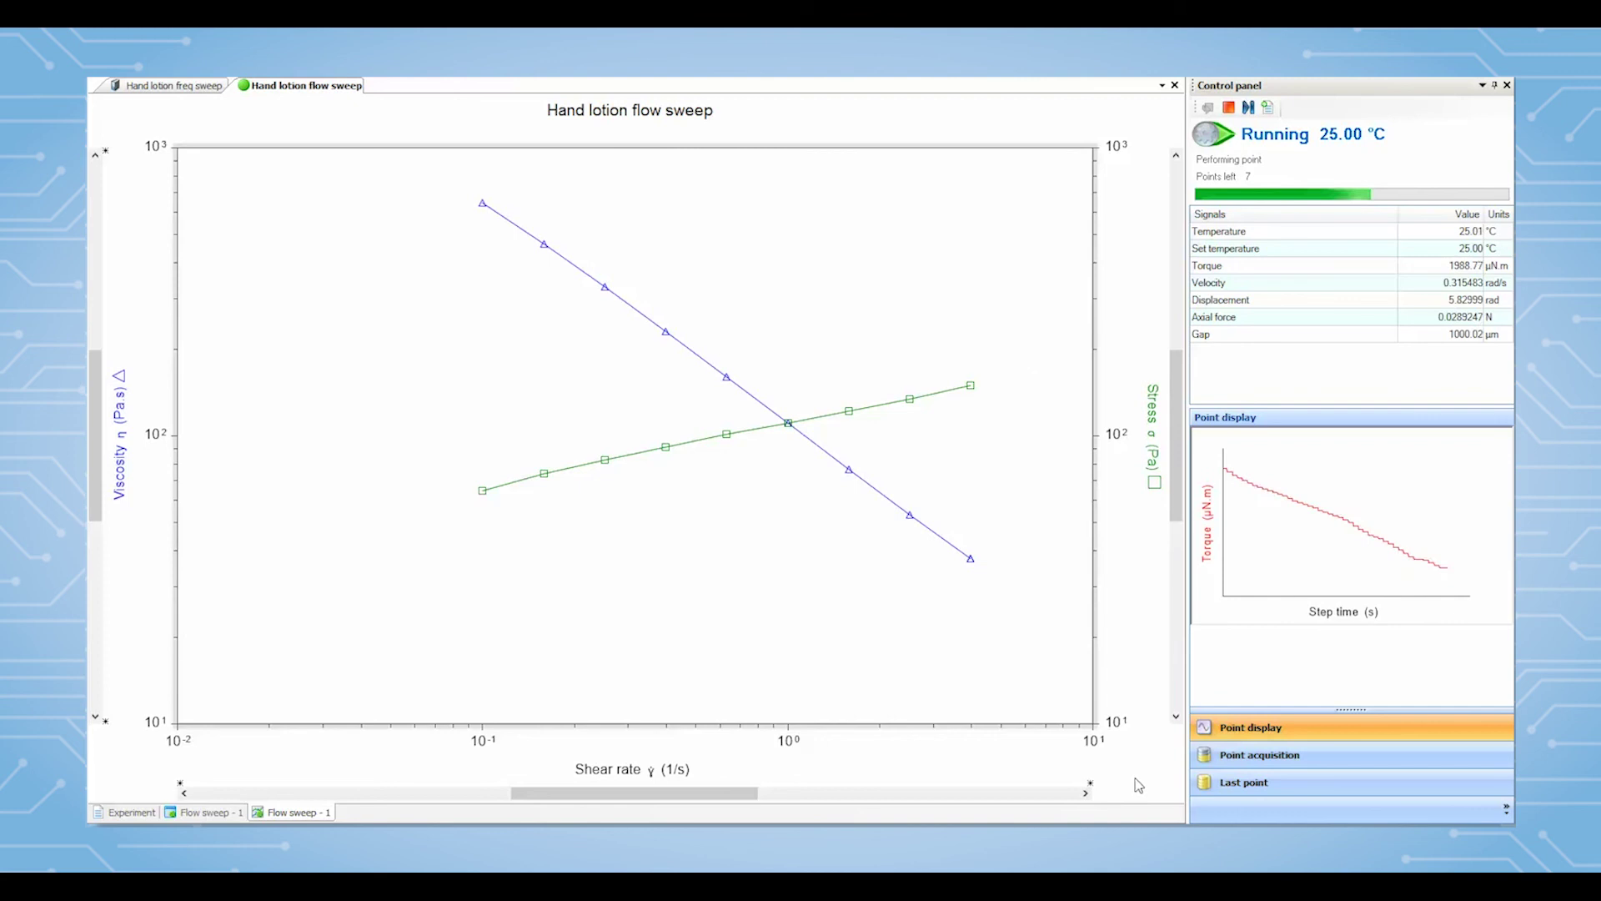
Stop the running hand lotion flow sweep from the Control panel toolbar
left_click(1231, 108)
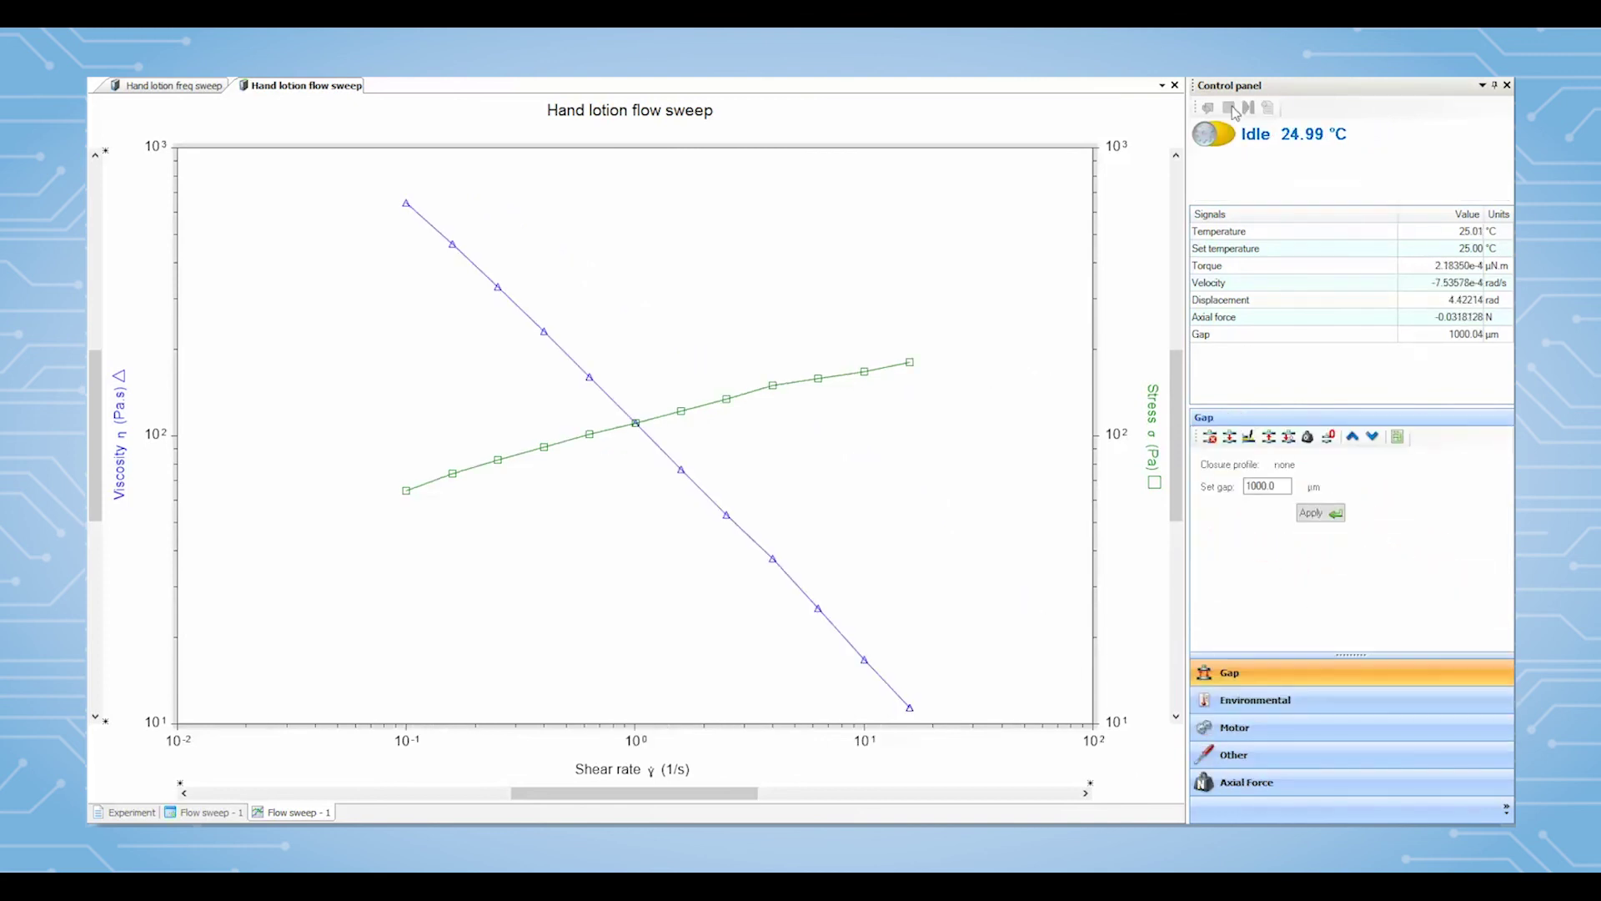